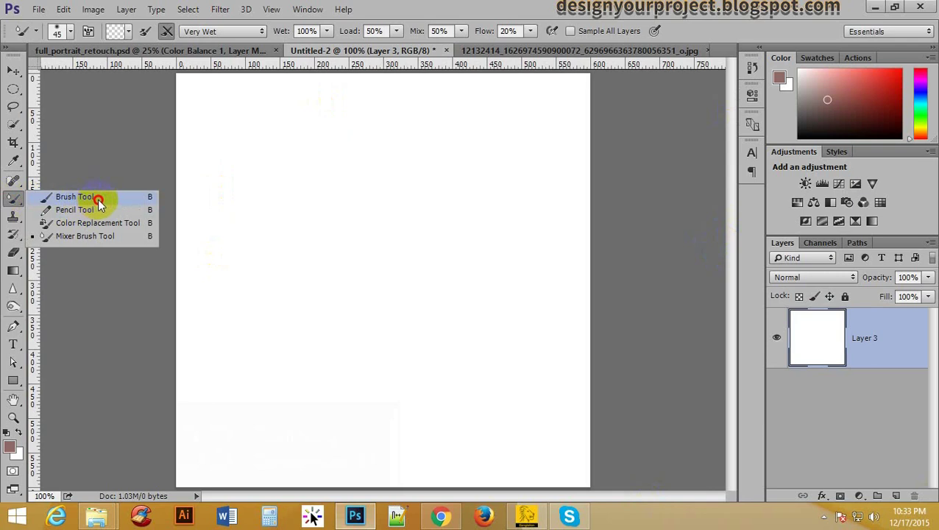
# Step: Activate the Mixer Brush with loading after each stroke turned on and cleaning after each stroke turned off
pyautogui.click(94, 235)
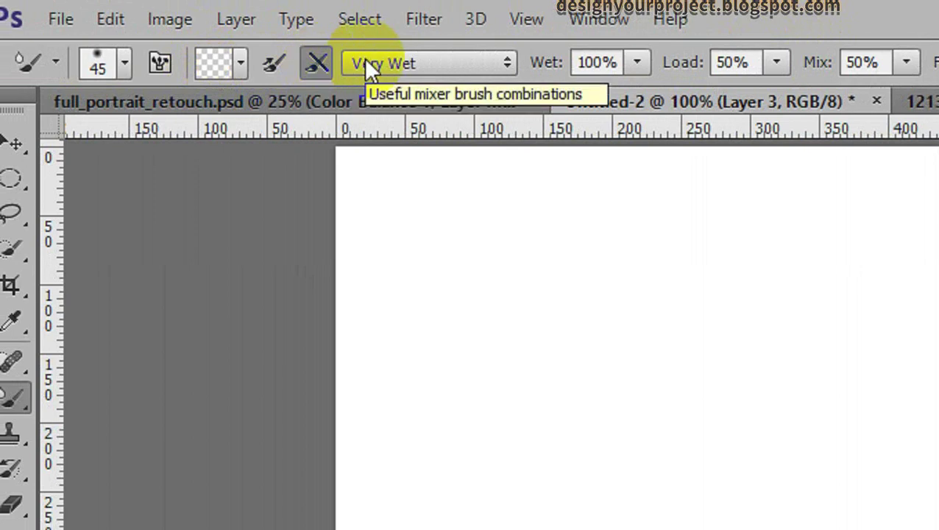
pyautogui.click(417, 62)
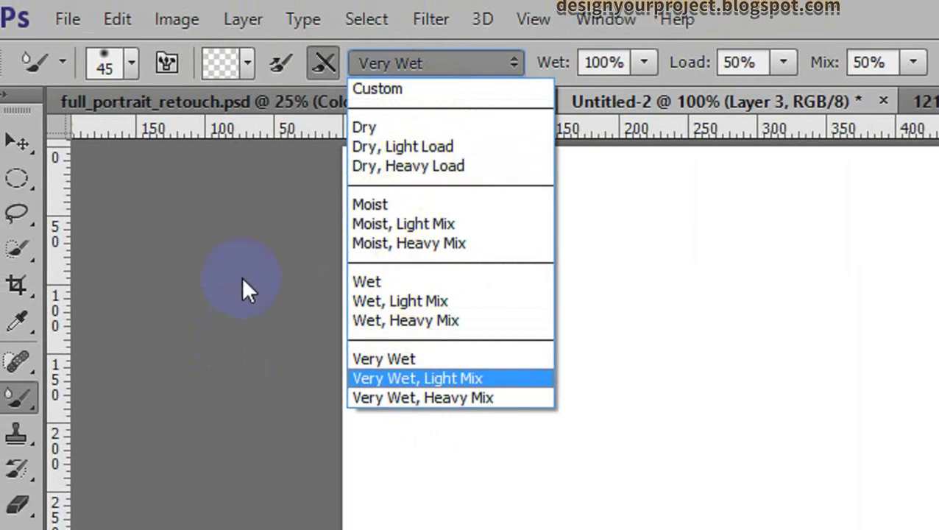
pyautogui.click(243, 279)
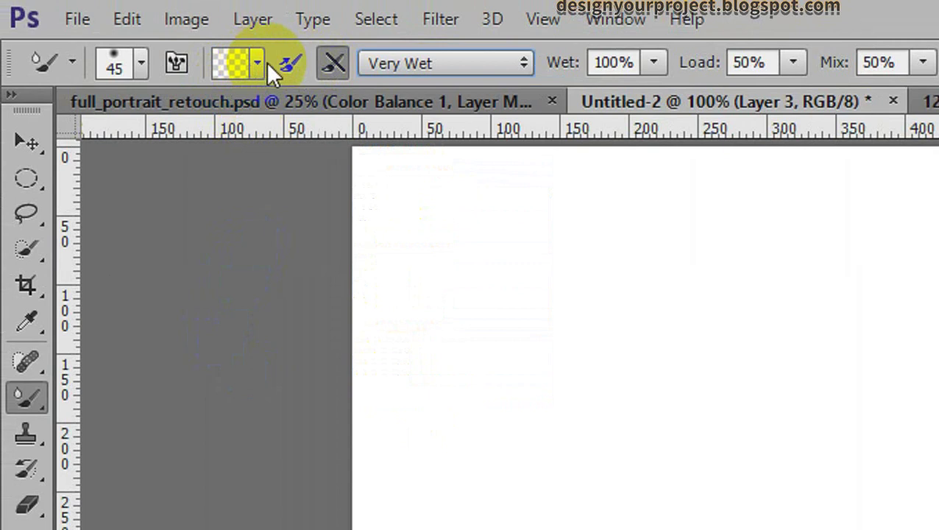
pyautogui.click(278, 62)
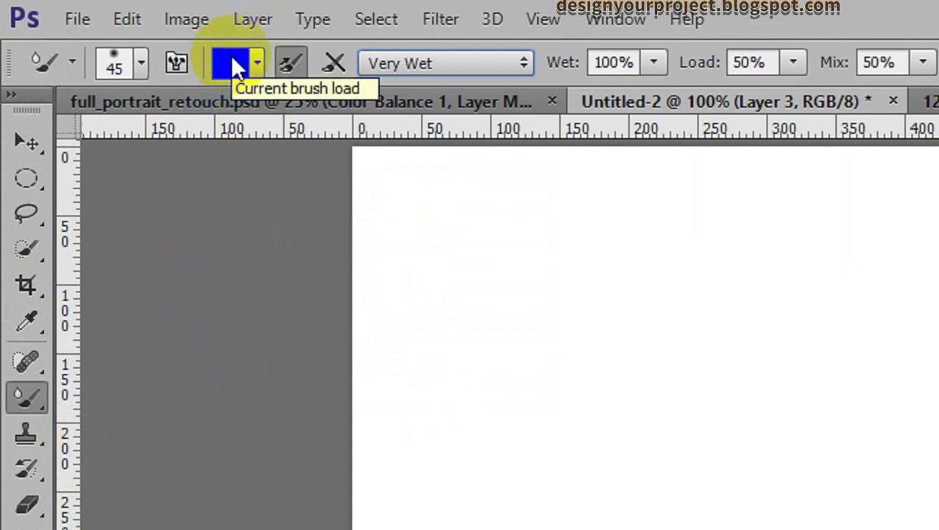
# Step: Set the mixer brush load colour to PANTONE 1795 C from the PANTONE+ Solid Coated book
pyautogui.click(221, 66)
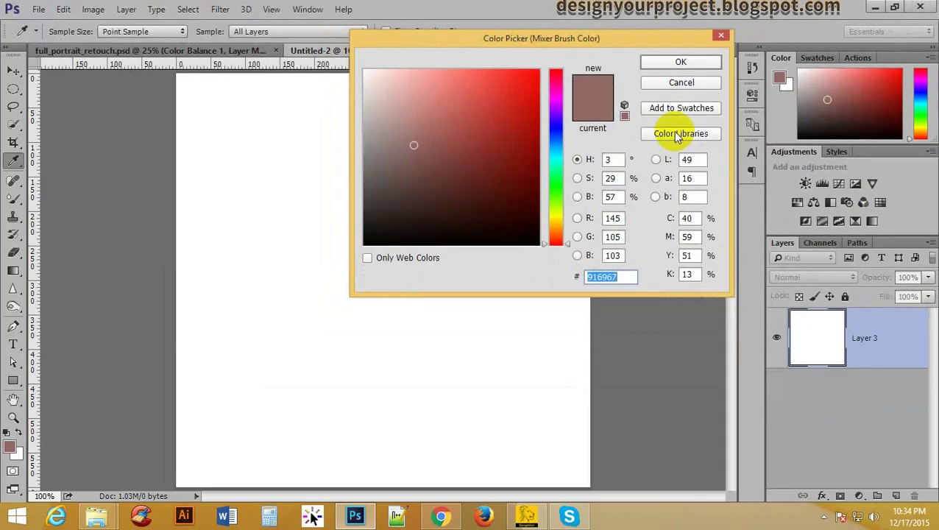
pyautogui.click(709, 265)
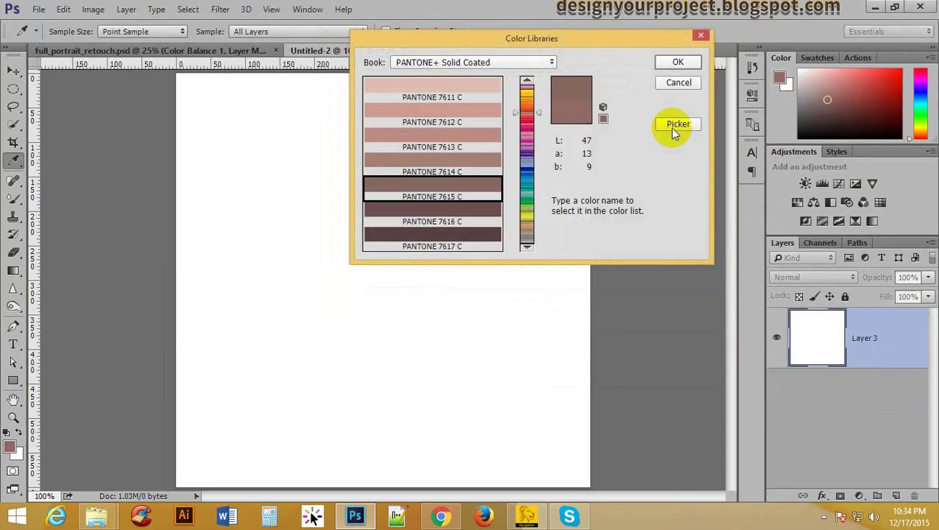
pyautogui.click(531, 112)
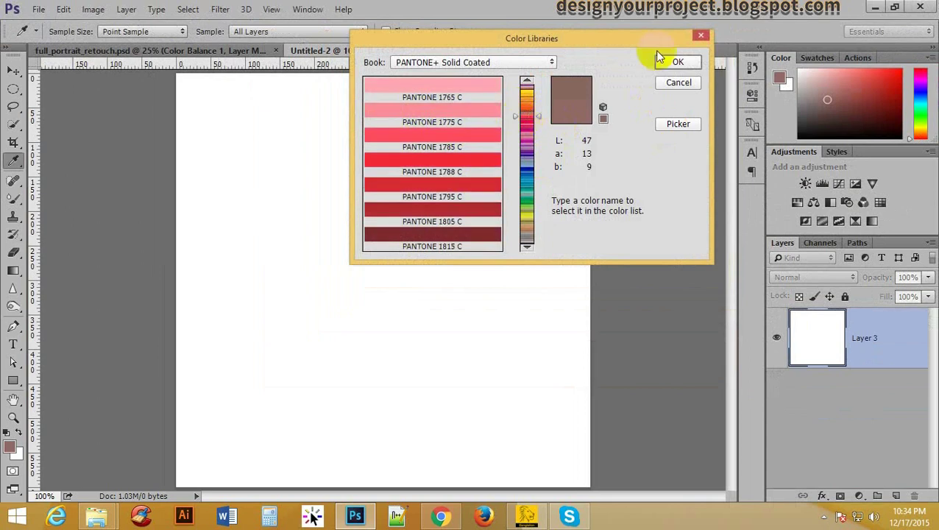
pyautogui.click(432, 161)
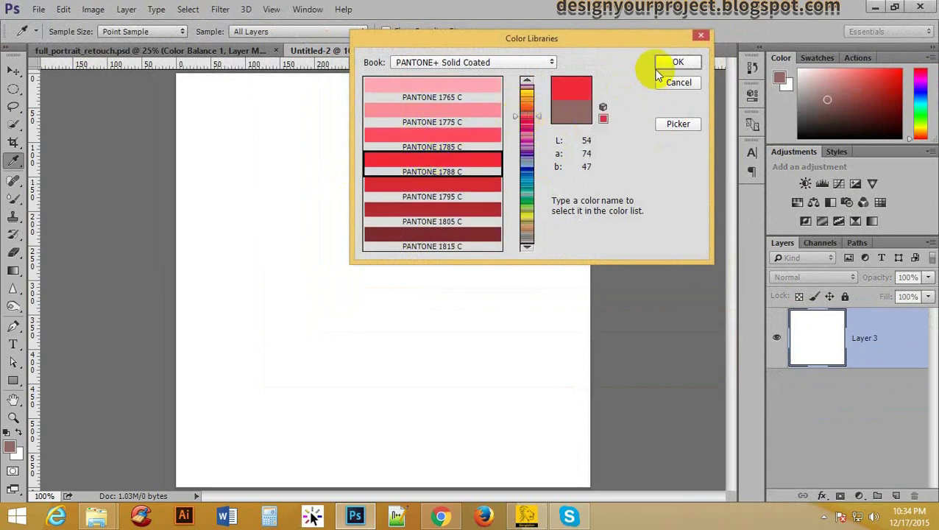
pyautogui.click(446, 136)
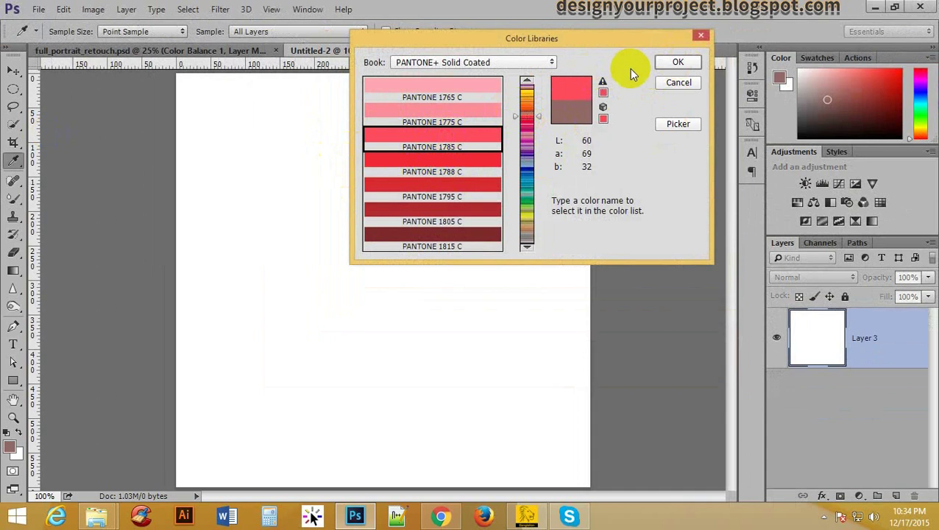
pyautogui.click(417, 184)
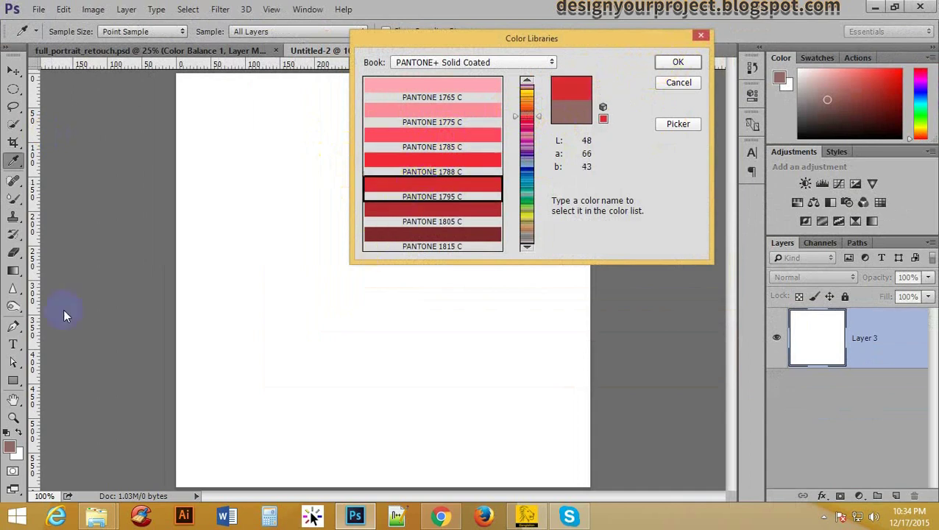
pyautogui.click(678, 63)
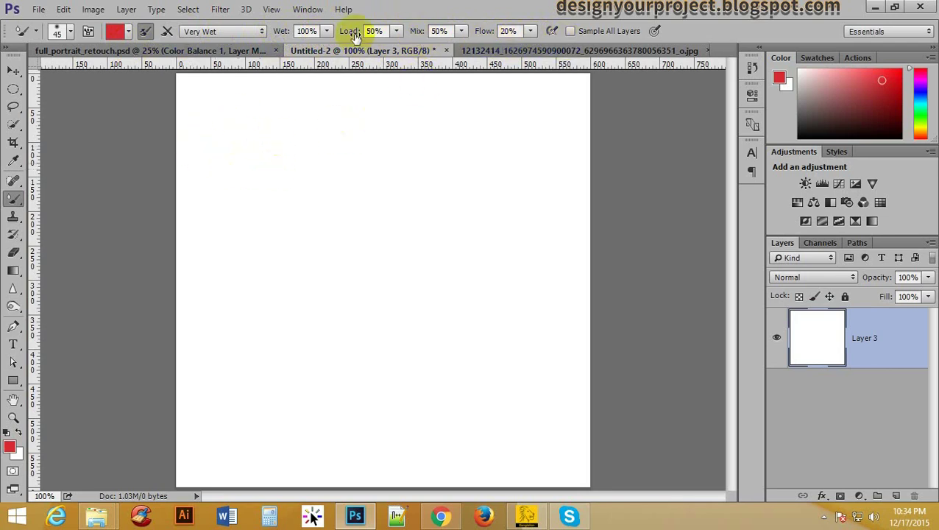
# Step: Try red mixer brush strokes along the canvas's left and upper edges on Layer 3, and undo them
pyautogui.moveTo(181, 83)
pyautogui.mouseDown()
pyautogui.moveTo(180, 438)
pyautogui.moveTo(178, 76)
pyautogui.moveTo(182, 100)
pyautogui.moveTo(185, 87)
pyautogui.moveTo(262, 92)
pyautogui.moveTo(179, 80)
pyautogui.moveTo(204, 81)
pyautogui.moveTo(189, 484)
pyautogui.moveTo(177, 349)
pyautogui.moveTo(193, 71)
pyautogui.moveTo(176, 82)
pyautogui.moveTo(348, 89)
pyautogui.moveTo(234, 84)
pyautogui.mouseUp()
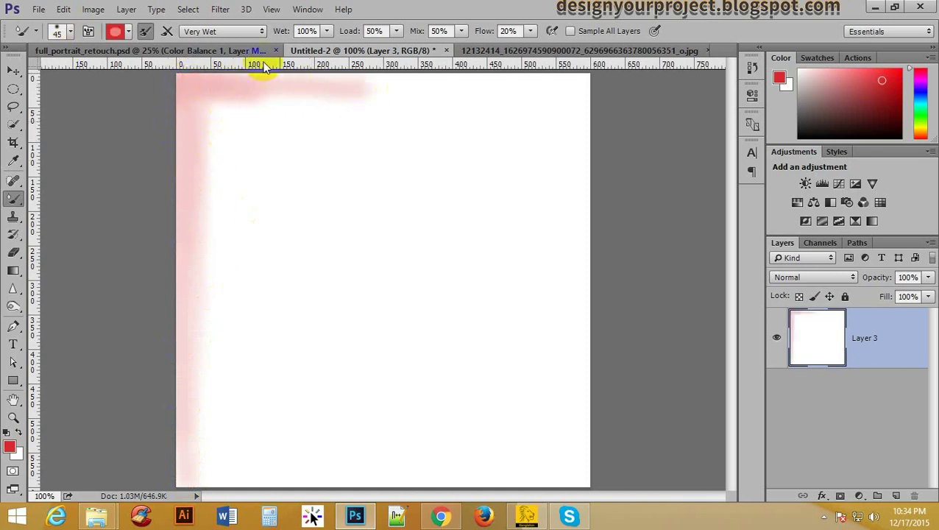
pyautogui.moveTo(181, 83)
pyautogui.mouseDown()
pyautogui.moveTo(199, 136)
pyautogui.moveTo(197, 96)
pyautogui.moveTo(210, 178)
pyautogui.moveTo(215, 122)
pyautogui.moveTo(206, 158)
pyautogui.moveTo(226, 182)
pyautogui.mouseUp()
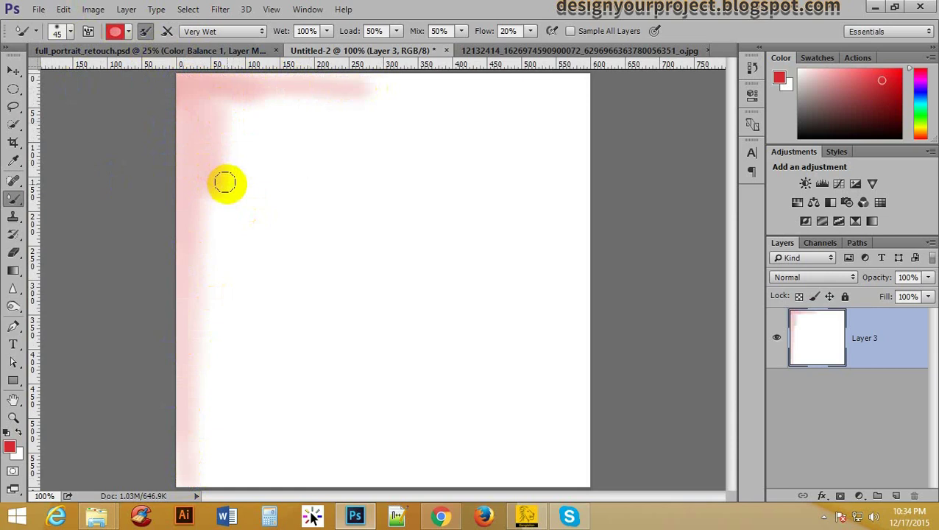
pyautogui.hotkey('ctrl', 'alt', 'z')
pyautogui.hotkey('ctrl', 'alt', 'z')
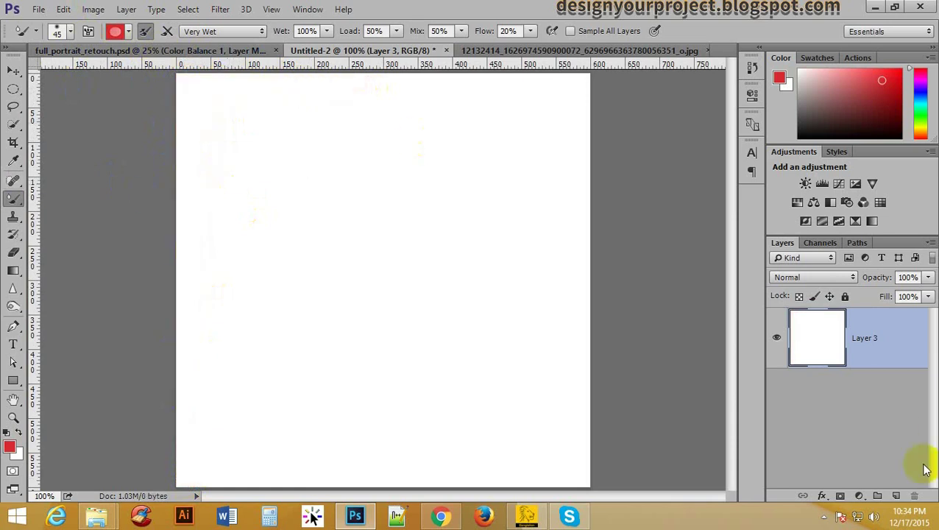
# Step: Add a new layer above Layer 3, try a red stroke on it along the canvas's left edge, and undo it
pyautogui.click(895, 496)
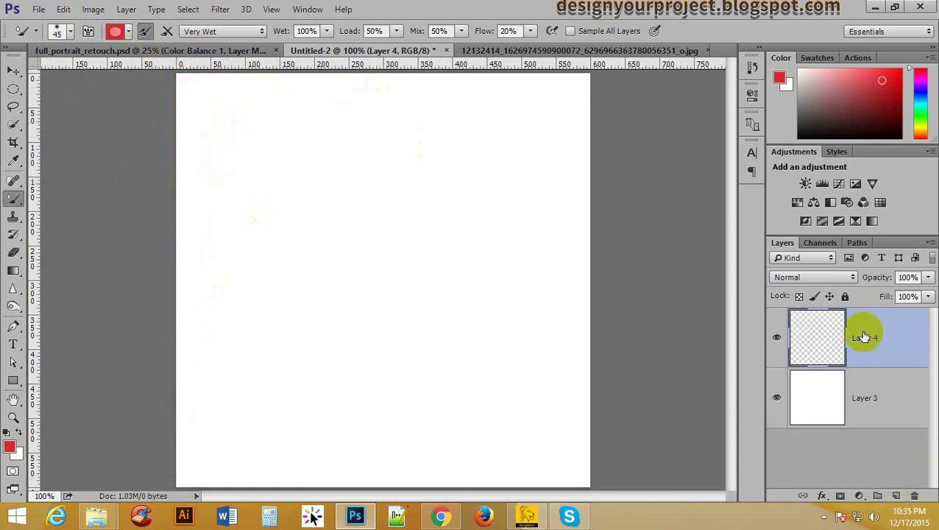
pyautogui.moveTo(185, 79); pyautogui.dragTo(173, 154)
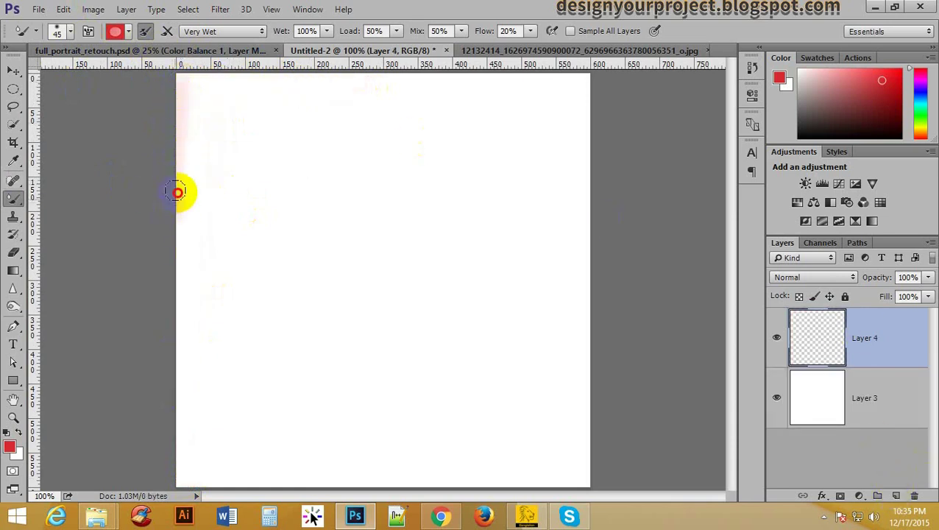
pyautogui.moveTo(177, 192); pyautogui.dragTo(185, 66)
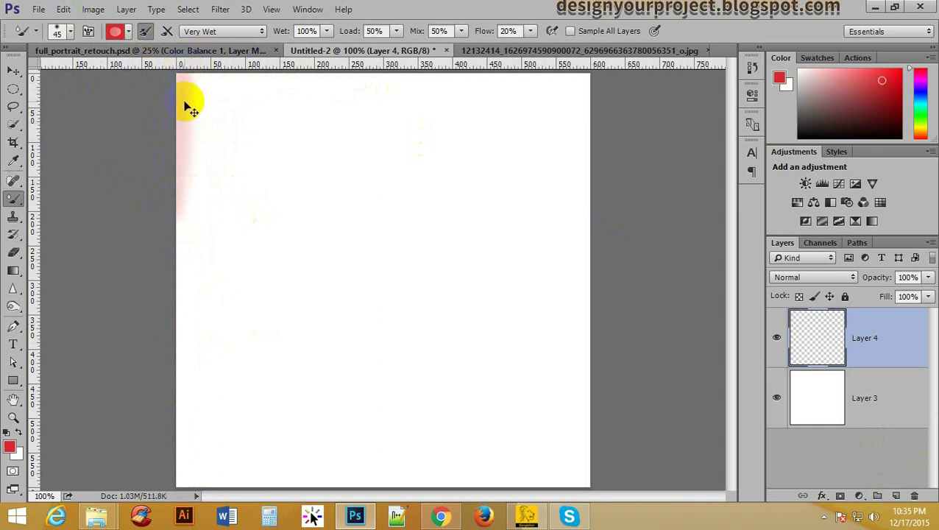
pyautogui.hotkey('ctrl', 'z')
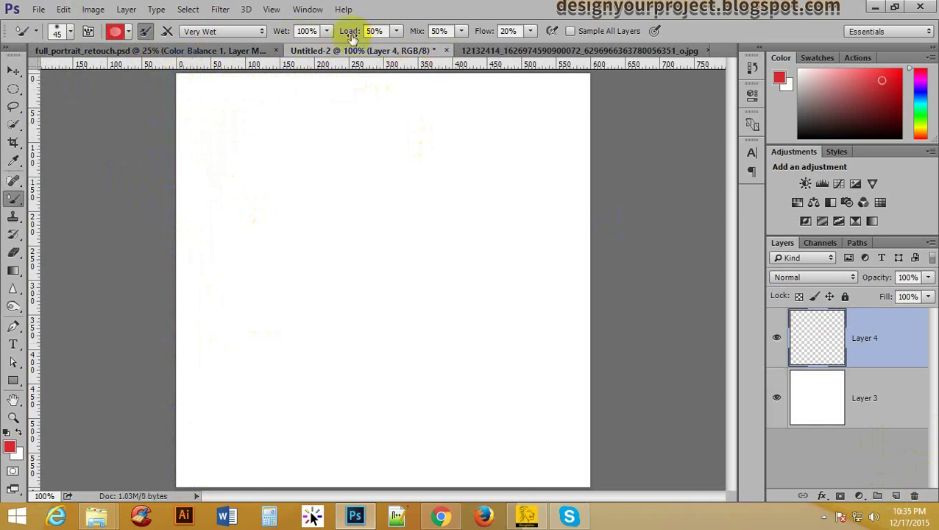
# Step: Set the brush Load to 100%, try strokes along the canvas's left edge, and undo them
pyautogui.moveTo(397, 31); pyautogui.dragTo(434, 58)
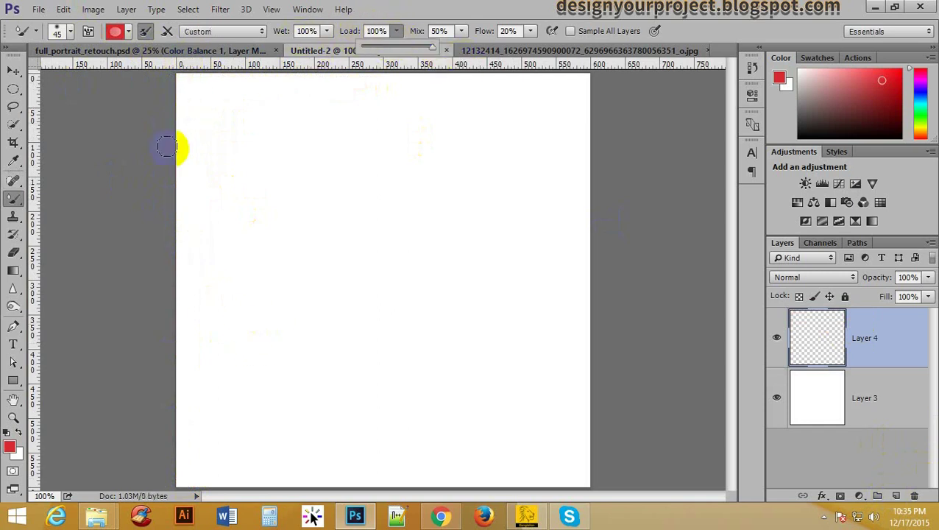
pyautogui.moveTo(180, 120)
pyautogui.mouseDown()
pyautogui.moveTo(176, 313)
pyautogui.moveTo(176, 90)
pyautogui.moveTo(176, 318)
pyautogui.moveTo(181, 64)
pyautogui.moveTo(189, 302)
pyautogui.moveTo(205, 77)
pyautogui.moveTo(197, 333)
pyautogui.mouseUp()
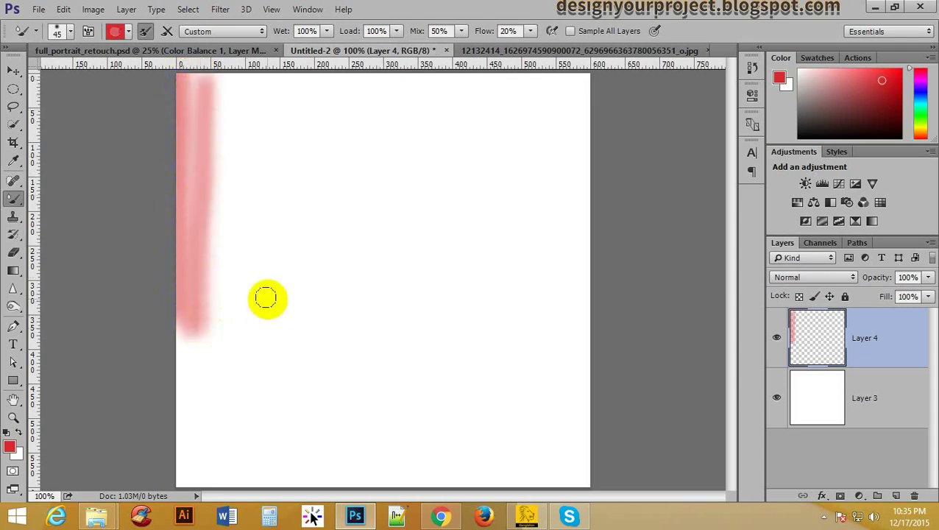
pyautogui.hotkey('ctrl', 'z')
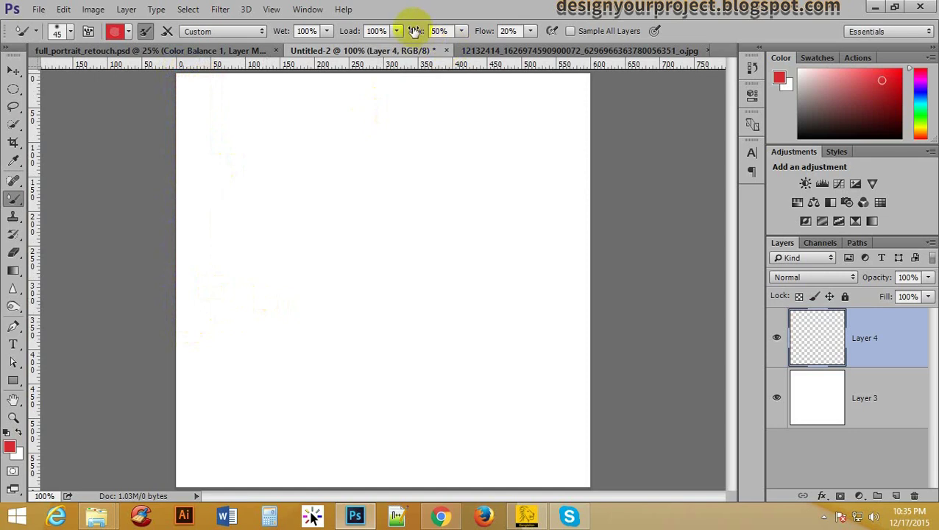
# Step: Set the brush Mix to 100%, try strokes in the canvas's upper-left area, and undo them
pyautogui.moveTo(416, 31); pyautogui.dragTo(519, 49)
pyautogui.moveTo(176, 109)
pyautogui.mouseDown()
pyautogui.moveTo(176, 375)
pyautogui.moveTo(189, 81)
pyautogui.moveTo(189, 382)
pyautogui.moveTo(209, 67)
pyautogui.moveTo(208, 389)
pyautogui.moveTo(232, 83)
pyautogui.moveTo(226, 378)
pyautogui.moveTo(265, 86)
pyautogui.mouseUp()
pyautogui.hotkey('ctrl', 'z')
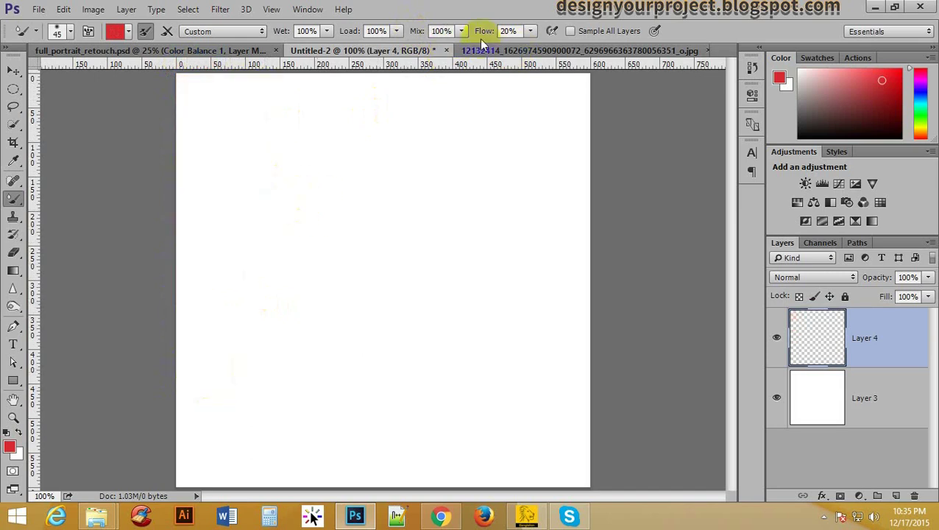
# Step: Set the mixer brush Flow to 100% and enlarge the brush size to 100
pyautogui.click(530, 32)
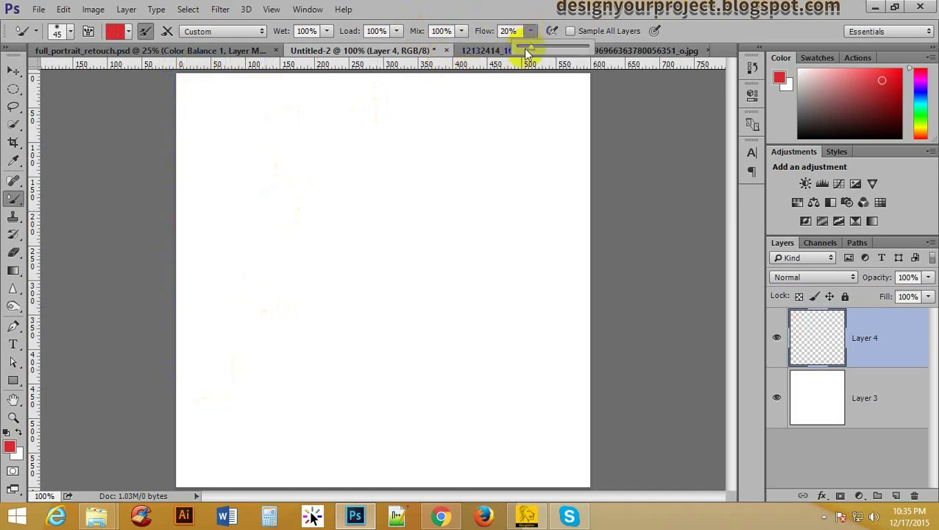
pyautogui.moveTo(527, 50); pyautogui.dragTo(589, 50)
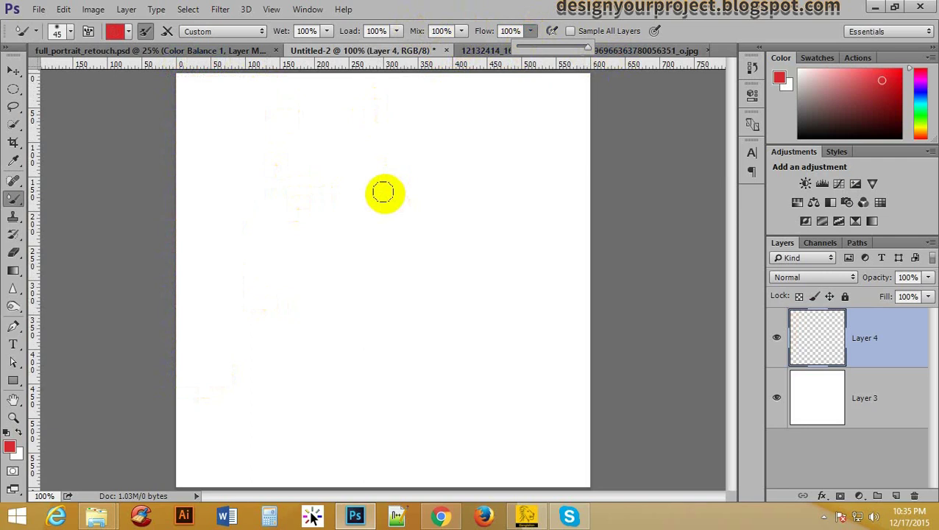
pyautogui.press(']')
pyautogui.press(']')
pyautogui.press(']')
pyautogui.press(']')
pyautogui.press(']')
pyautogui.press(']')
# Step: Try a wide red stroke down the canvas's left edge, and undo it
pyautogui.moveTo(187, 83)
pyautogui.mouseDown()
pyautogui.moveTo(203, 470)
pyautogui.moveTo(195, 174)
pyautogui.moveTo(206, 166)
pyautogui.moveTo(214, 346)
pyautogui.mouseUp()
pyautogui.click(9, 447)
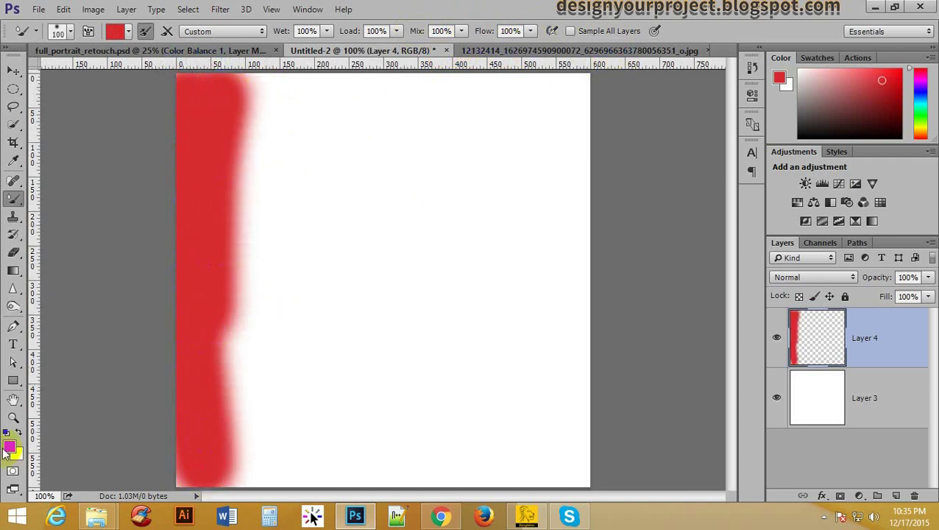
pyautogui.hotkey('ctrl', 'z')
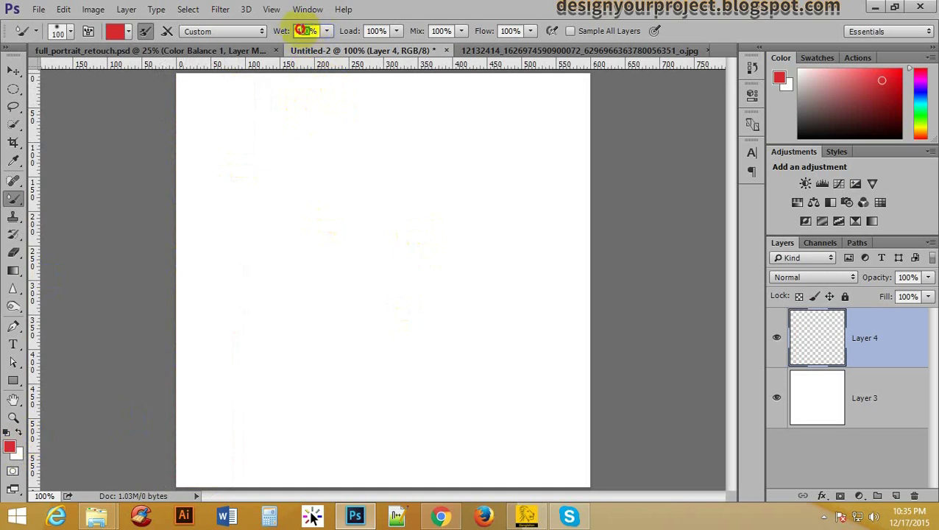
# Step: Set the mixer brush to Wet 50%, Load 20% and Mix 30%
pyautogui.write('50')
pyautogui.press('Return')
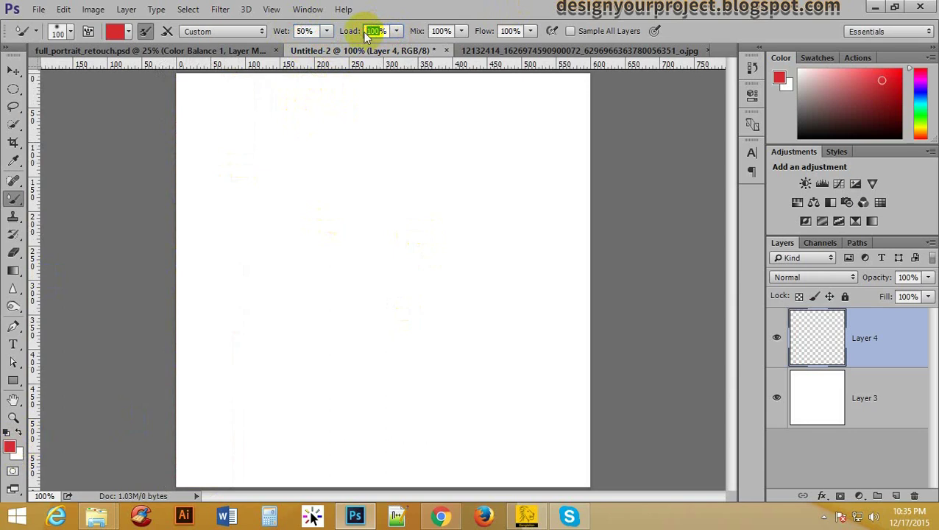
pyautogui.write('20')
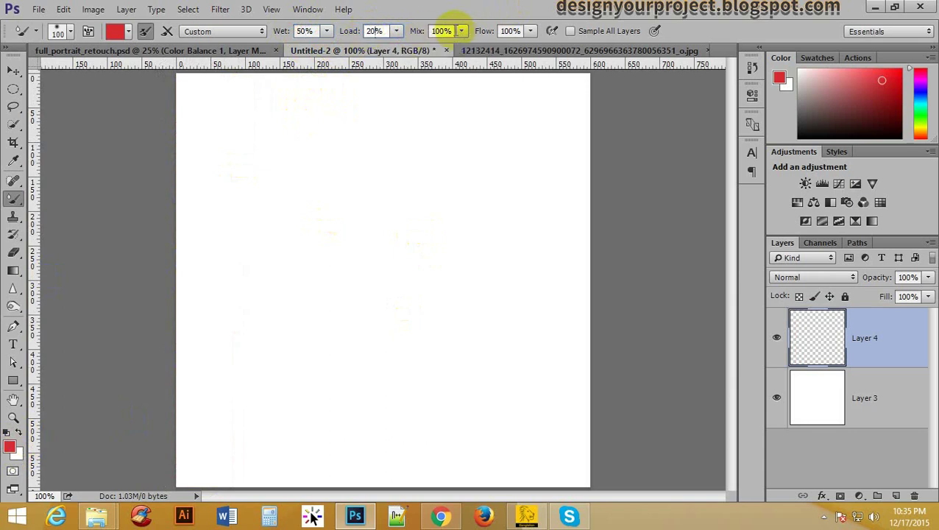
pyautogui.write('3')
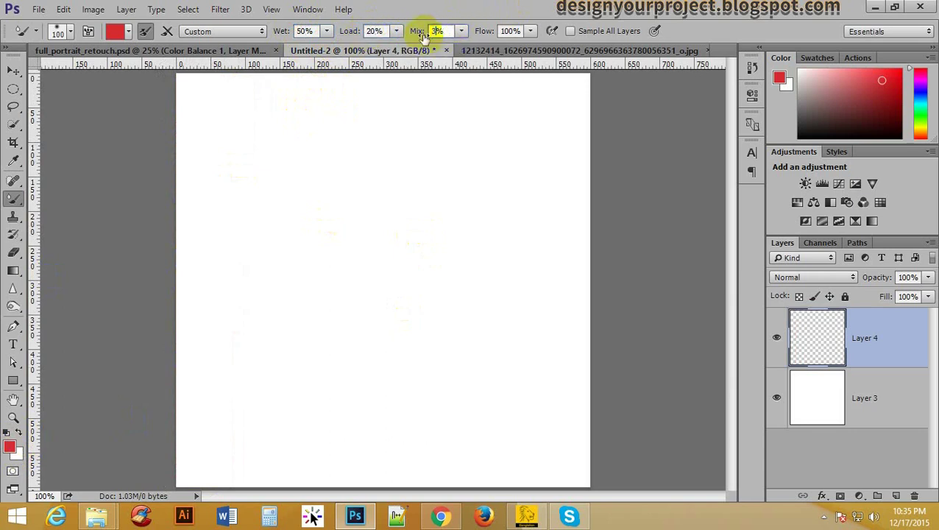
pyautogui.write('0')
pyautogui.press('Return')
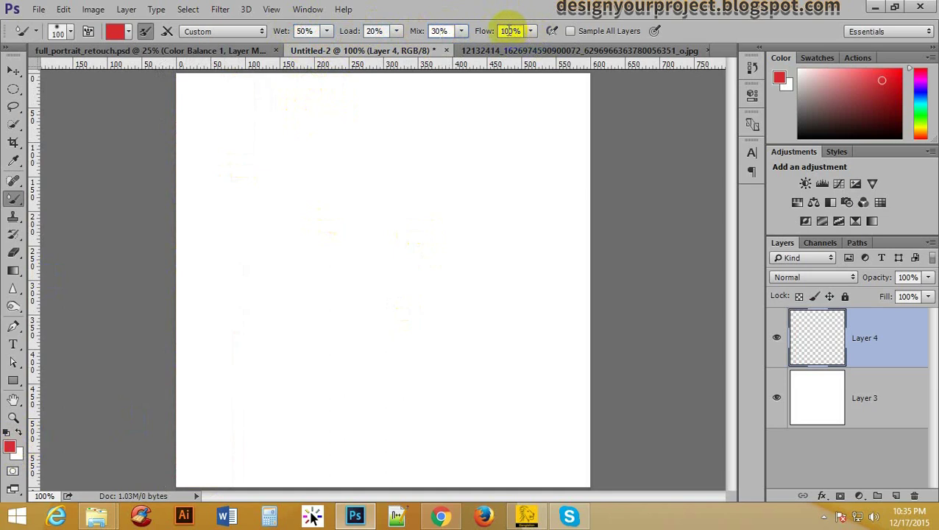
# Step: Set the brush Flow to 30%, try wide strokes along the canvas's left and upper edges, and undo them
pyautogui.click(480, 31)
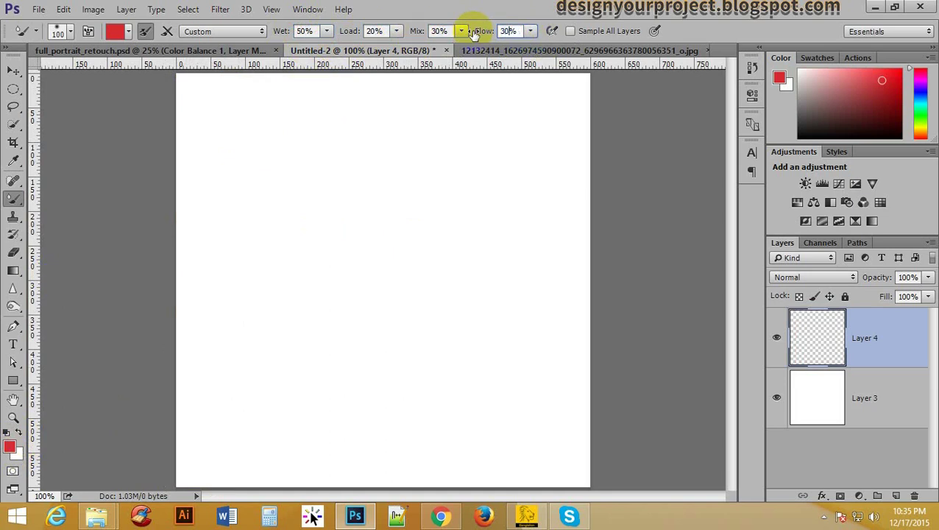
pyautogui.moveTo(186, 81)
pyautogui.mouseDown()
pyautogui.moveTo(163, 458)
pyautogui.moveTo(175, 79)
pyautogui.moveTo(377, 71)
pyautogui.moveTo(412, 89)
pyautogui.moveTo(182, 89)
pyautogui.moveTo(243, 86)
pyautogui.moveTo(234, 359)
pyautogui.moveTo(246, 471)
pyautogui.mouseUp()
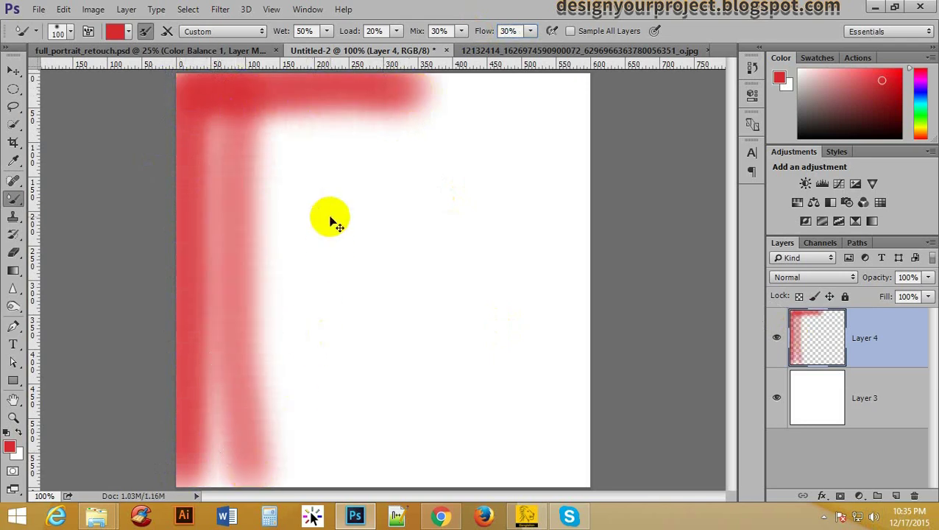
pyautogui.hotkey('ctrl', 'z')
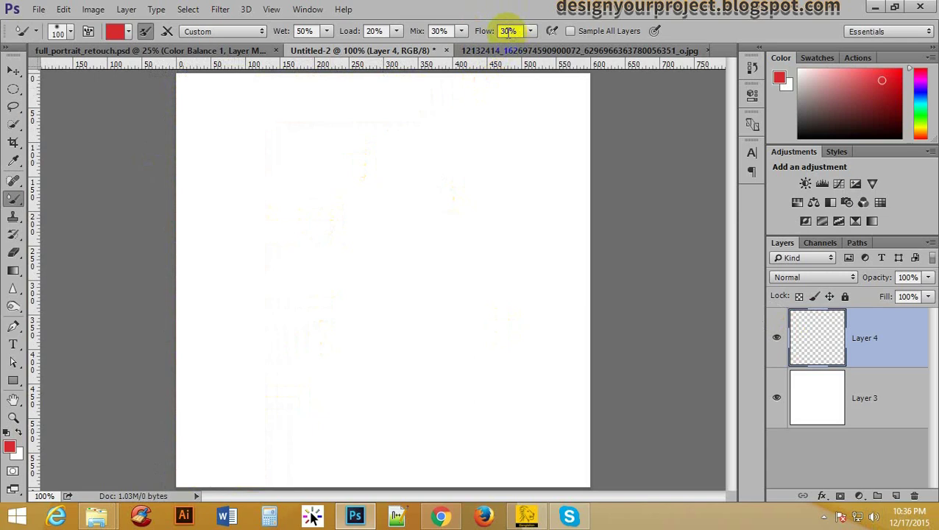
# Step: Set the mixer brush Flow to 20% and Mix to 15%, and paint wide red strokes along the canvas edges
pyautogui.doubleClick(508, 31)
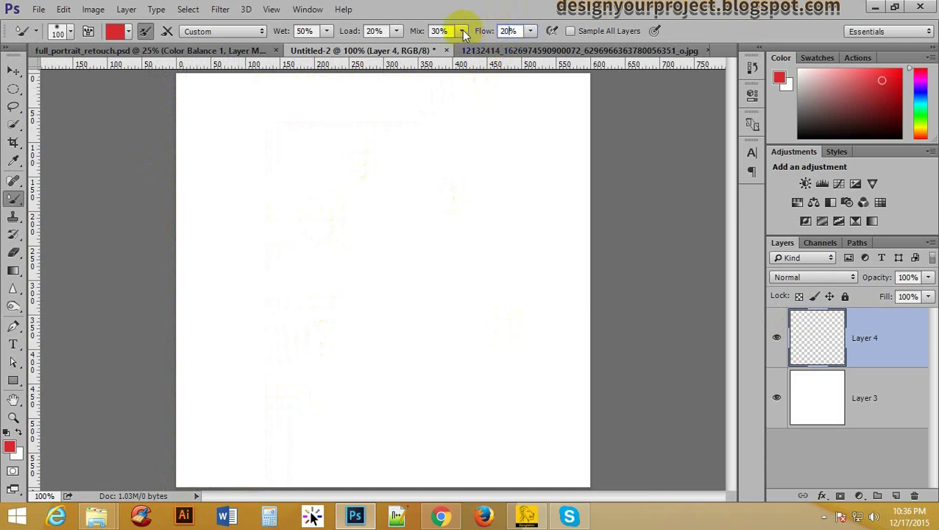
pyautogui.doubleClick(439, 31)
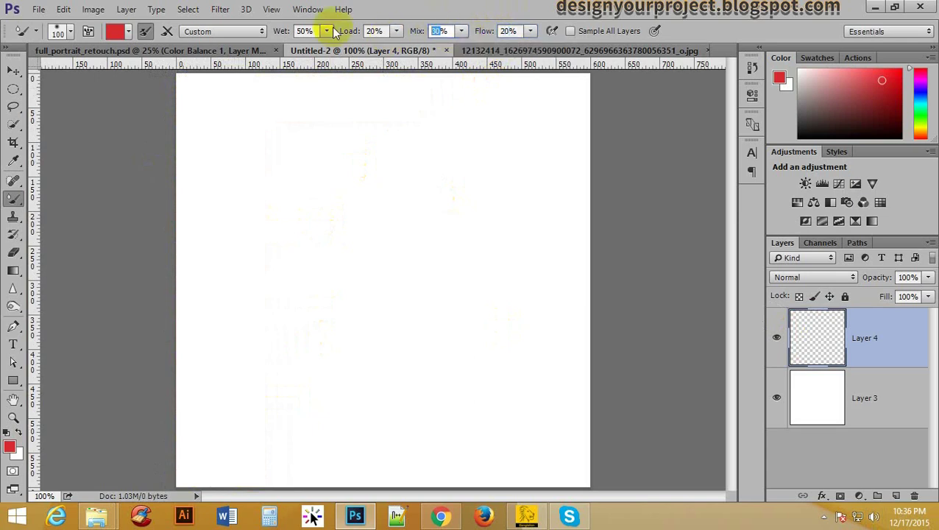
pyautogui.moveTo(182, 83)
pyautogui.mouseDown()
pyautogui.moveTo(171, 435)
pyautogui.moveTo(205, 250)
pyautogui.moveTo(212, 141)
pyautogui.moveTo(203, 94)
pyautogui.moveTo(247, 88)
pyautogui.moveTo(436, 103)
pyautogui.moveTo(201, 97)
pyautogui.moveTo(325, 84)
pyautogui.moveTo(585, 84)
pyautogui.moveTo(581, 486)
pyautogui.mouseUp()
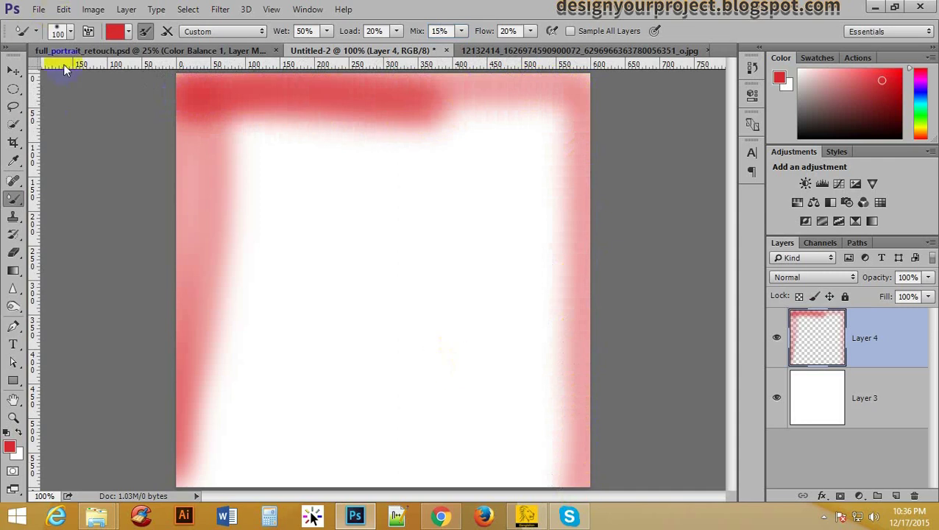
# Step: Set the round brush's hardness to 0%, and switch to the textured 90 px brush tip
pyautogui.click(57, 31)
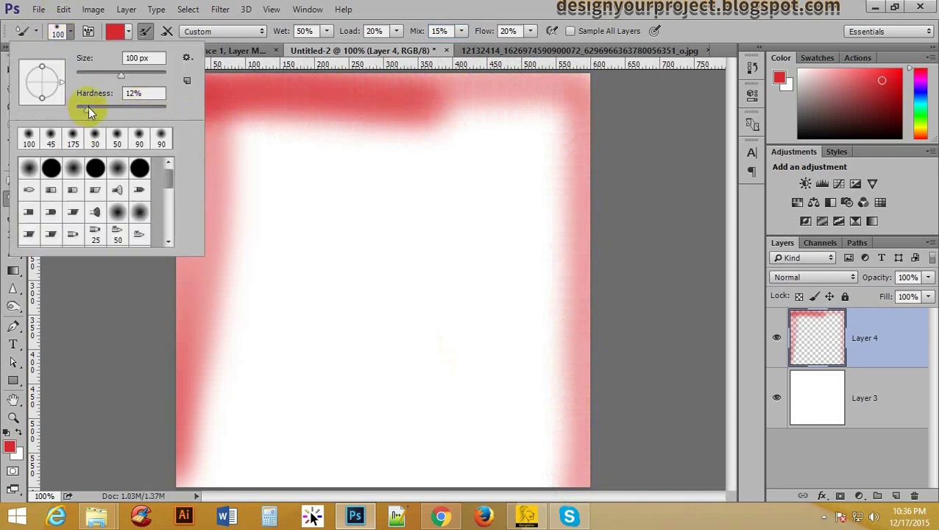
pyautogui.moveTo(88, 110); pyautogui.dragTo(77, 109)
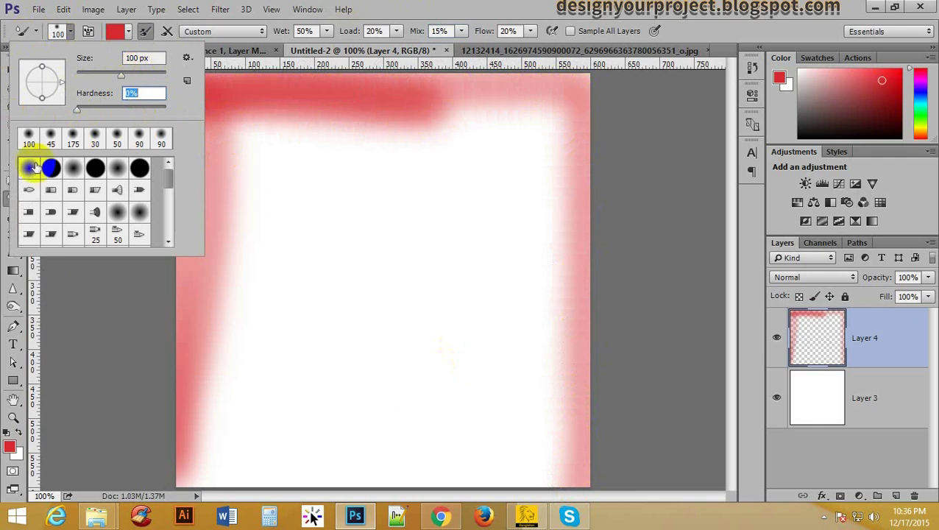
pyautogui.moveTo(168, 183); pyautogui.dragTo(168, 219)
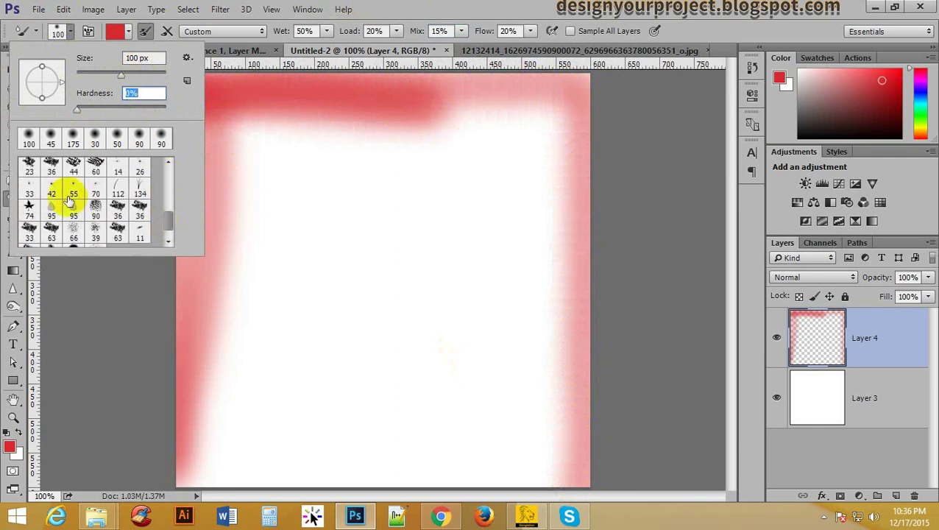
pyautogui.click(95, 210)
# Step: Paint four separate vertical textured red strokes down the middle of the canvas
pyautogui.moveTo(319, 172); pyautogui.dragTo(315, 350)
pyautogui.moveTo(411, 168); pyautogui.dragTo(423, 423)
pyautogui.moveTo(508, 129); pyautogui.dragTo(509, 412)
pyautogui.moveTo(248, 139); pyautogui.dragTo(235, 377)
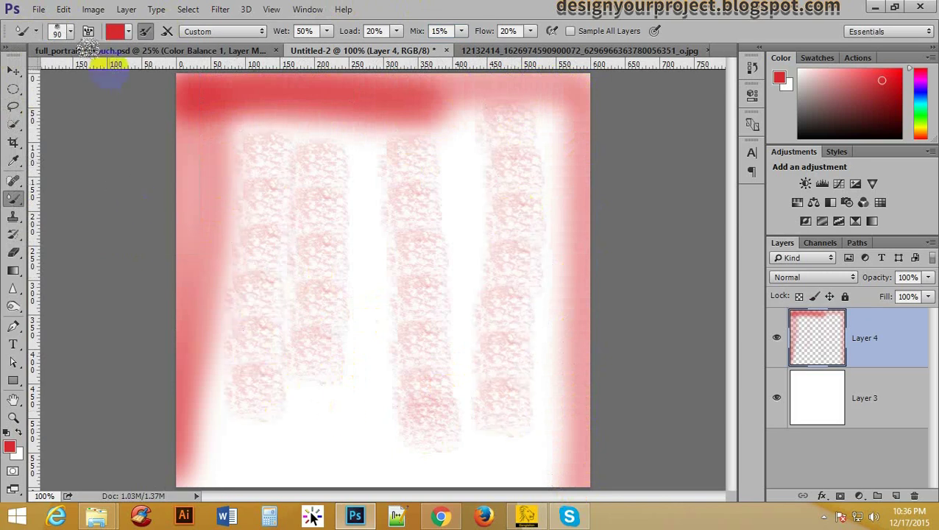
# Step: Choose the 95 px leaf-shaped brush tip and paint scattered dabs over the existing red strokes
pyautogui.click(71, 32)
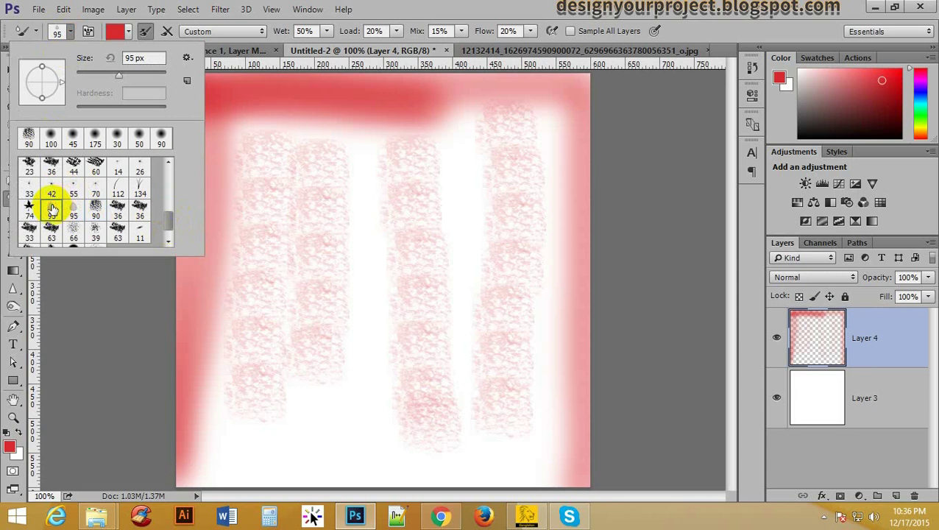
pyautogui.moveTo(366, 266)
pyautogui.mouseDown()
pyautogui.moveTo(369, 427)
pyautogui.moveTo(458, 204)
pyautogui.moveTo(453, 302)
pyautogui.moveTo(385, 454)
pyautogui.moveTo(421, 421)
pyautogui.moveTo(363, 195)
pyautogui.moveTo(254, 153)
pyautogui.moveTo(237, 390)
pyautogui.moveTo(458, 434)
pyautogui.moveTo(505, 151)
pyautogui.moveTo(507, 406)
pyautogui.moveTo(514, 250)
pyautogui.mouseUp()
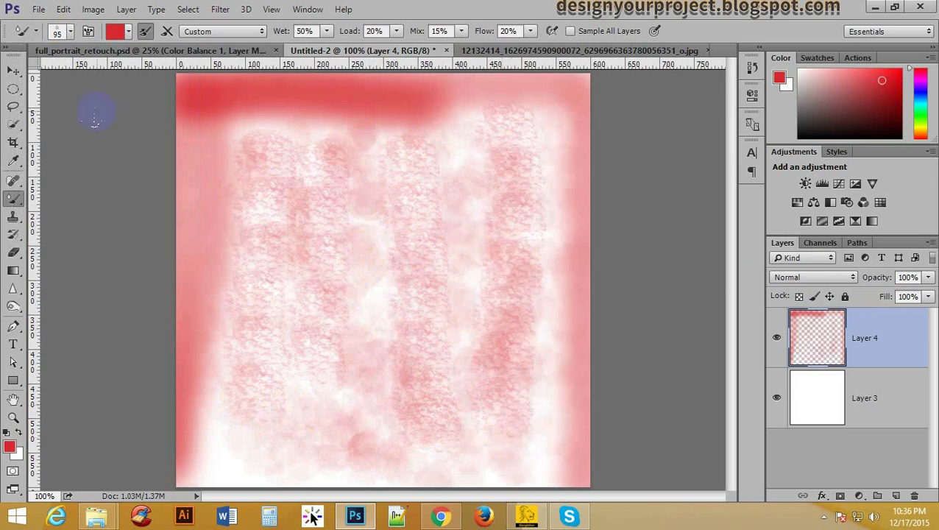
pyautogui.moveTo(202, 92); pyautogui.dragTo(497, 90)
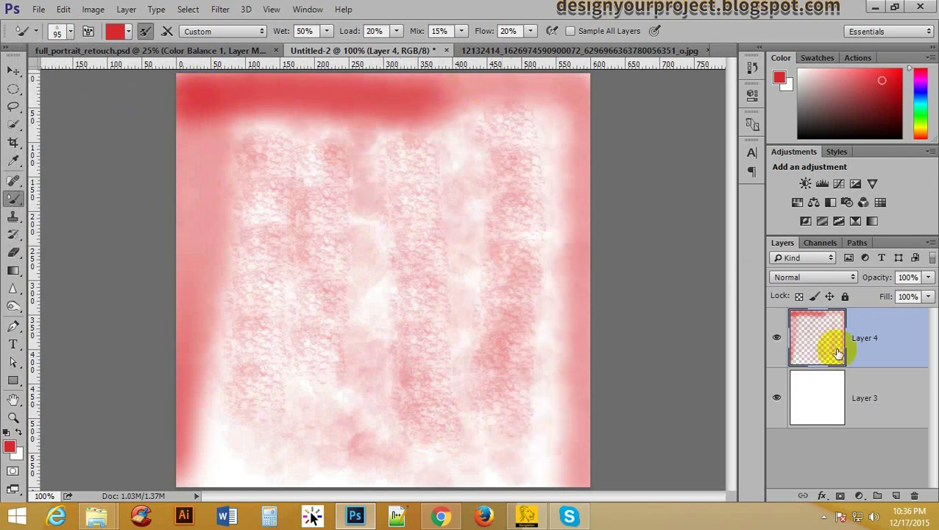
# Step: Delete the painted Layer 4, add a new blank layer, and cover it with scattered red leaf dabs
pyautogui.press('Delete')
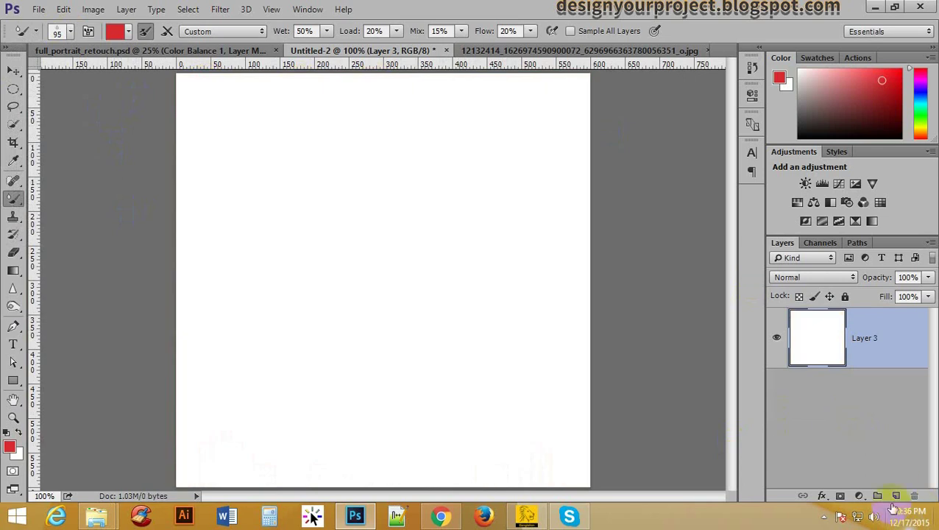
pyautogui.click(896, 496)
pyautogui.moveTo(227, 203)
pyautogui.mouseDown()
pyautogui.moveTo(266, 199)
pyautogui.moveTo(214, 95)
pyautogui.moveTo(356, 126)
pyautogui.moveTo(520, 218)
pyautogui.moveTo(407, 429)
pyautogui.moveTo(235, 426)
pyautogui.moveTo(526, 230)
pyautogui.moveTo(578, 90)
pyautogui.moveTo(531, 105)
pyautogui.moveTo(212, 126)
pyautogui.moveTo(308, 367)
pyautogui.moveTo(538, 419)
pyautogui.mouseUp()
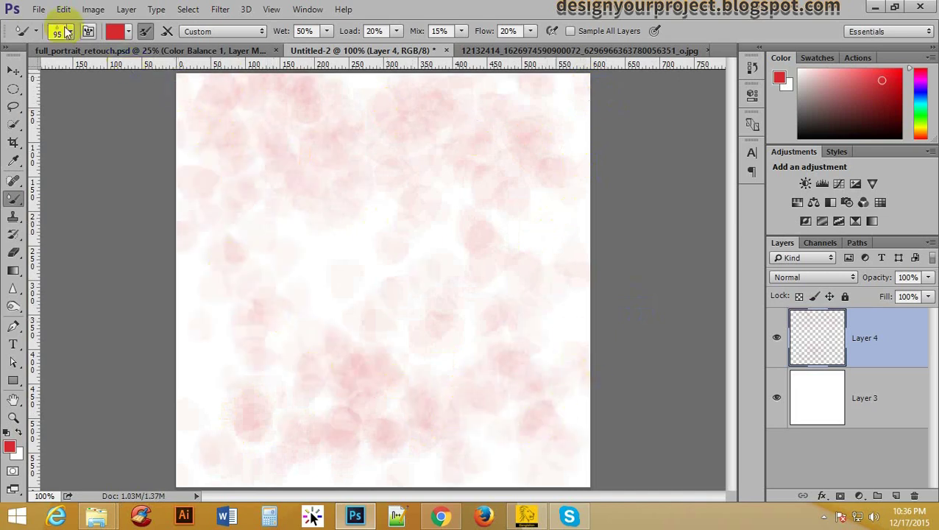
# Step: Set the leaf brush size to 53 px and, in Shape Dynamics, Minimum Diameter to 7% with Flip X Jitter enabled
pyautogui.click(88, 33)
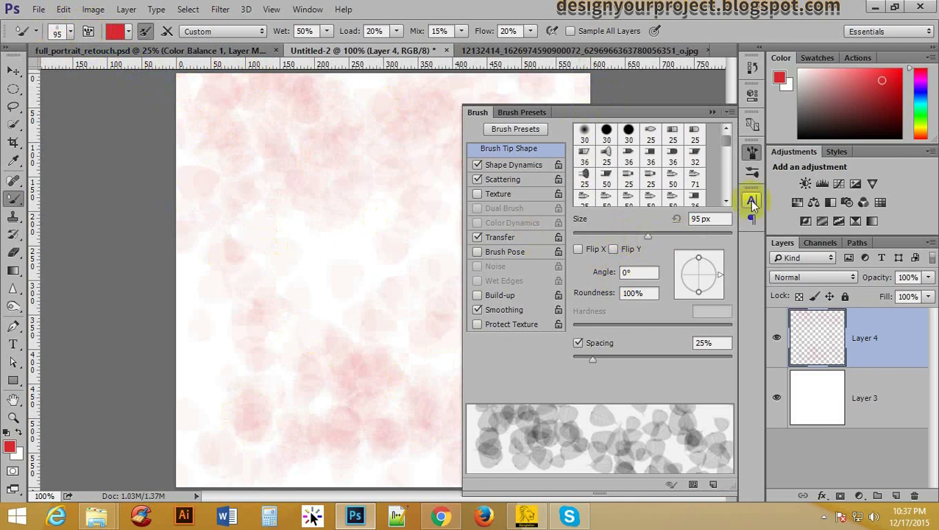
pyautogui.moveTo(648, 235); pyautogui.dragTo(615, 236)
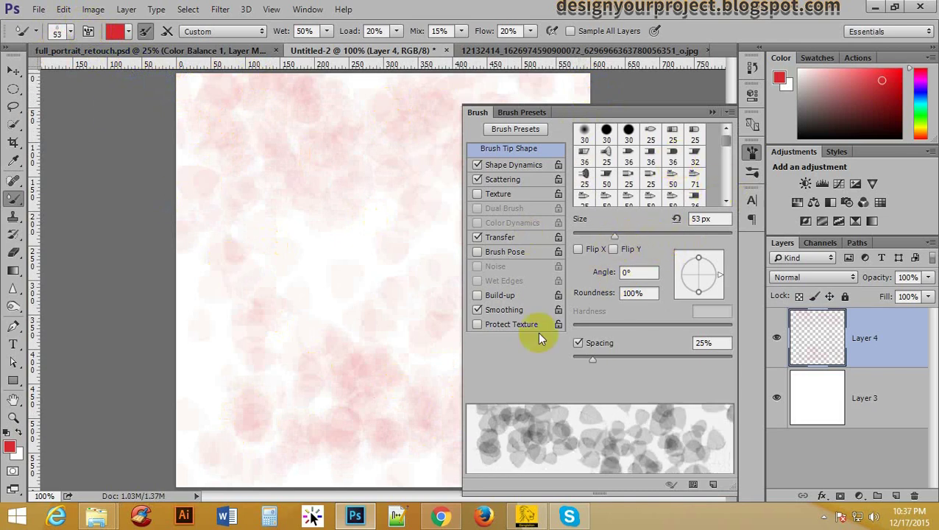
pyautogui.click(514, 163)
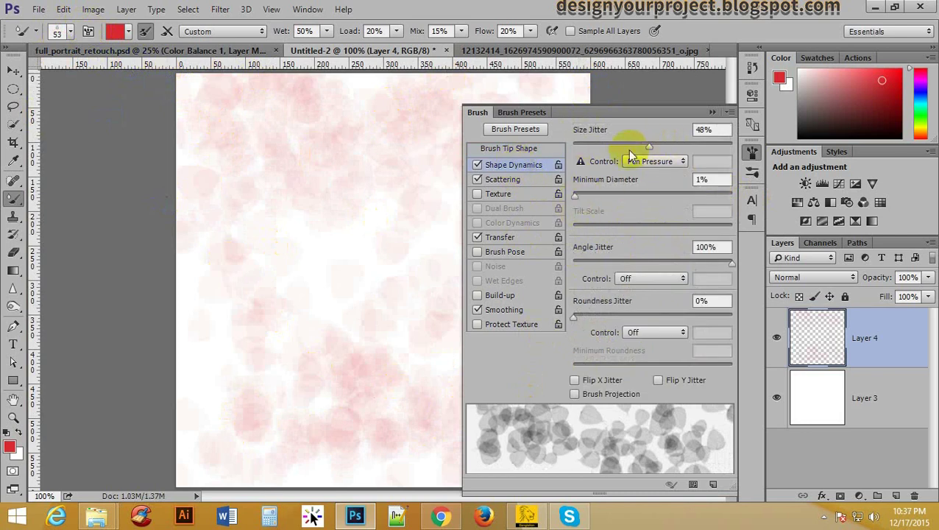
pyautogui.moveTo(576, 197)
pyautogui.mouseDown()
pyautogui.moveTo(622, 203)
pyautogui.moveTo(589, 206)
pyautogui.mouseUp()
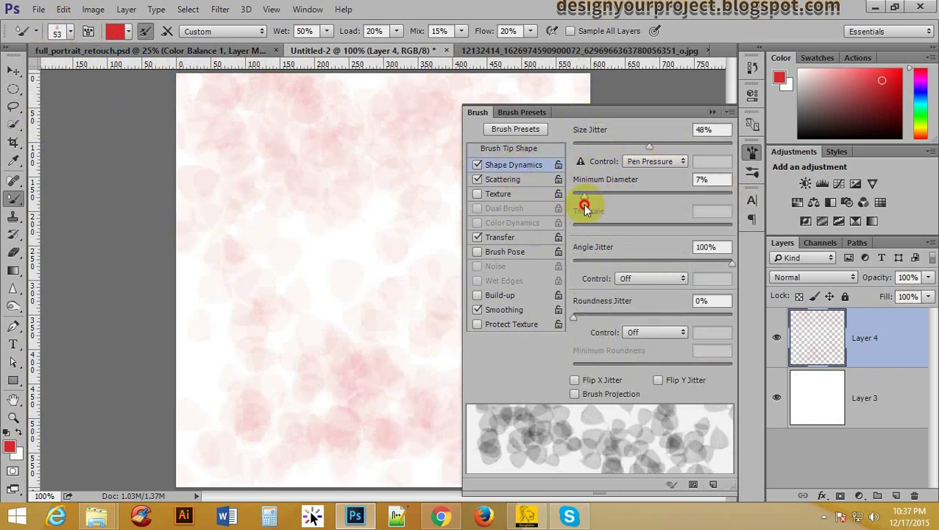
pyautogui.click(575, 380)
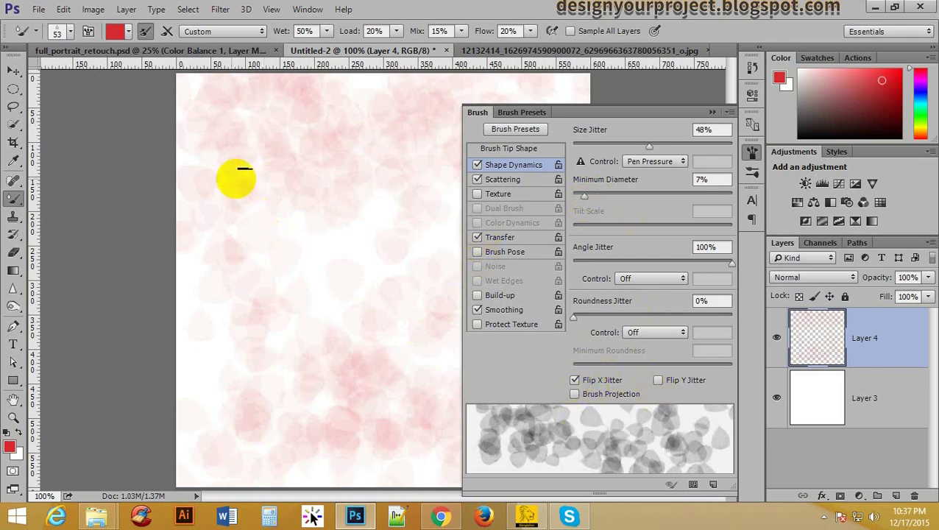
# Step: Hide Layer 4, add a new layer, and paint scattered strokes with the smaller leaf brush
pyautogui.click(776, 337)
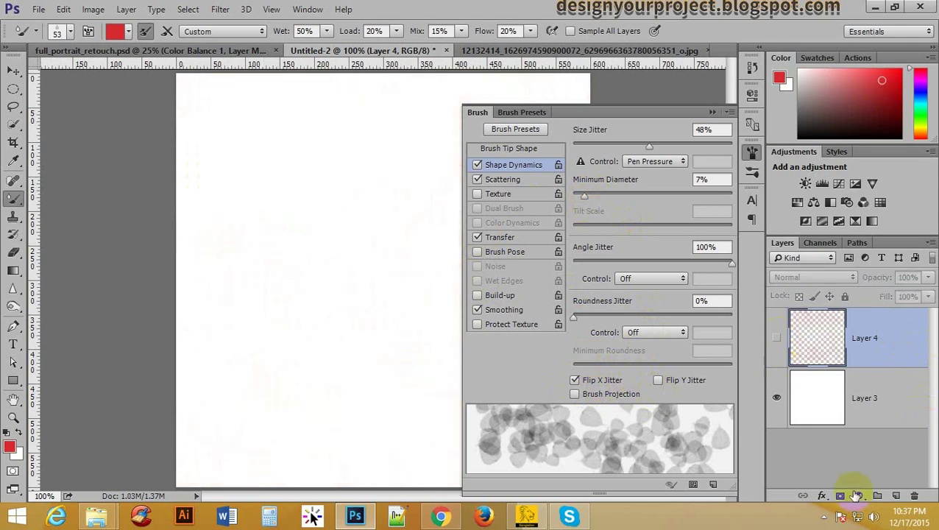
pyautogui.click(897, 498)
pyautogui.moveTo(262, 143)
pyautogui.mouseDown()
pyautogui.moveTo(268, 197)
pyautogui.moveTo(335, 341)
pyautogui.moveTo(381, 411)
pyautogui.moveTo(423, 441)
pyautogui.mouseUp()
pyautogui.moveTo(294, 136); pyautogui.dragTo(419, 245)
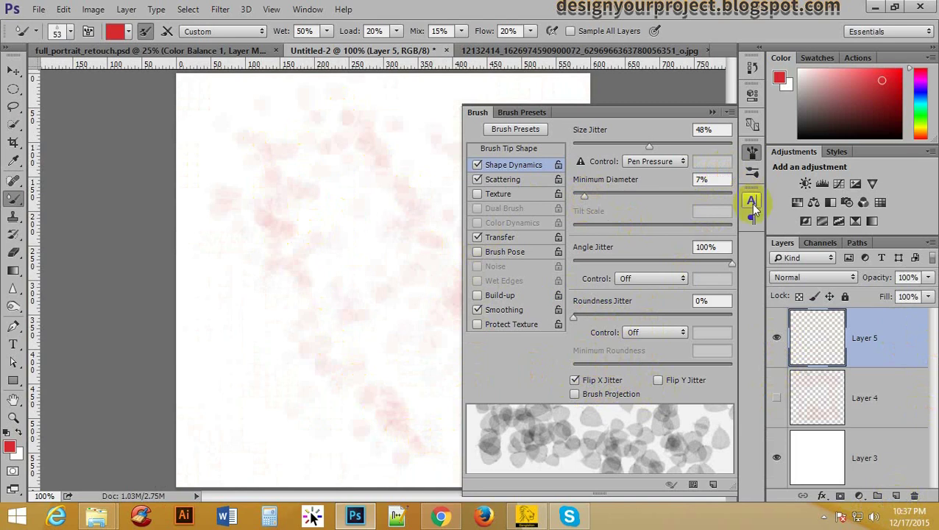
pyautogui.click(710, 113)
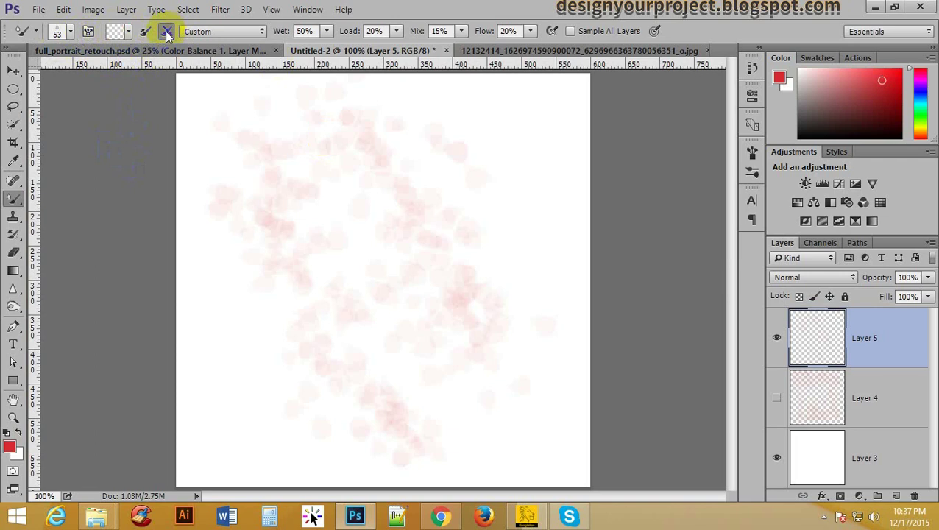
# Step: Set the mixer brush to clean instead of load after each stroke, keeping the Custom blending combination
pyautogui.click(167, 33)
pyautogui.click(204, 30)
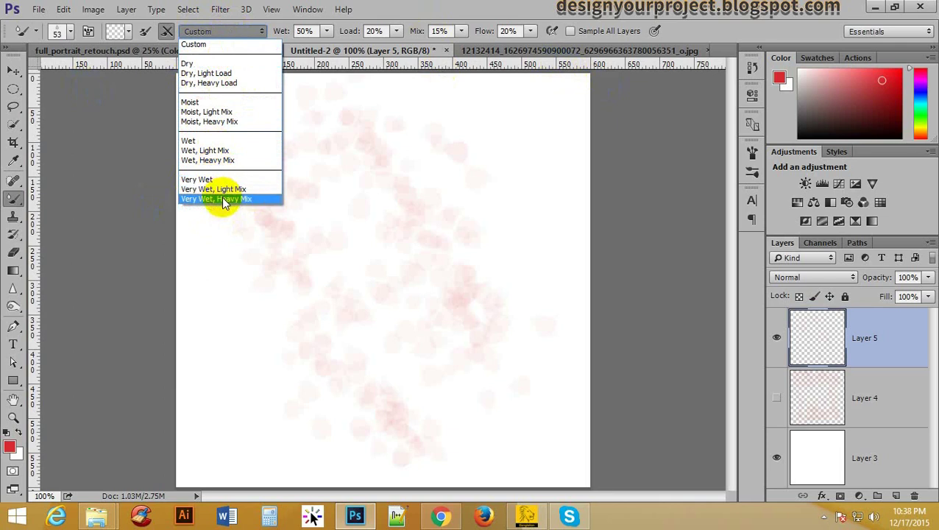
pyautogui.click(228, 46)
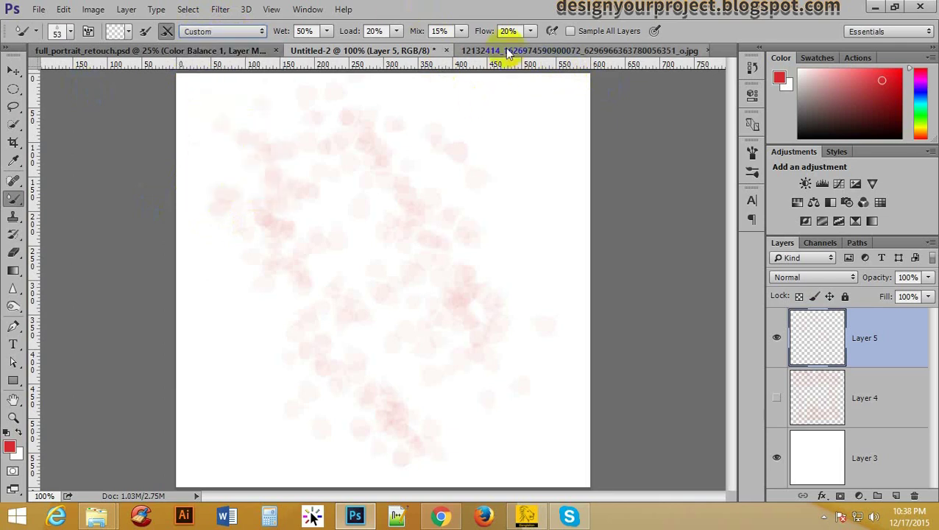
# Step: Switch to the freckled portrait photo and choose the soft round 100 px brush with 12% hardness
pyautogui.click(478, 50)
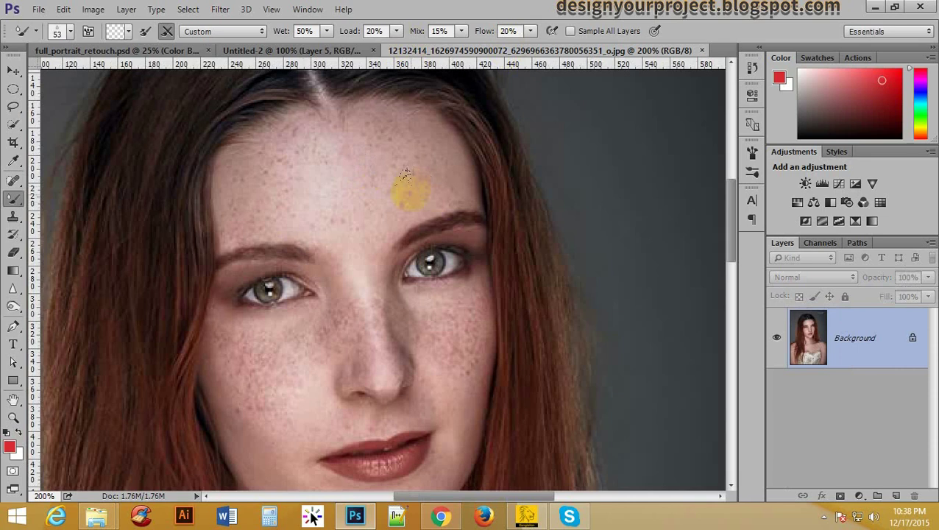
pyautogui.click(68, 31)
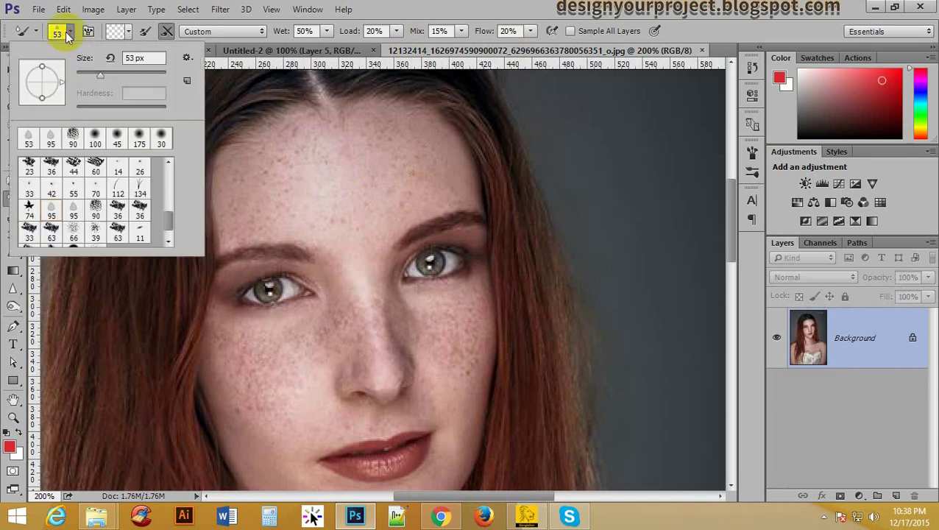
pyautogui.click(94, 137)
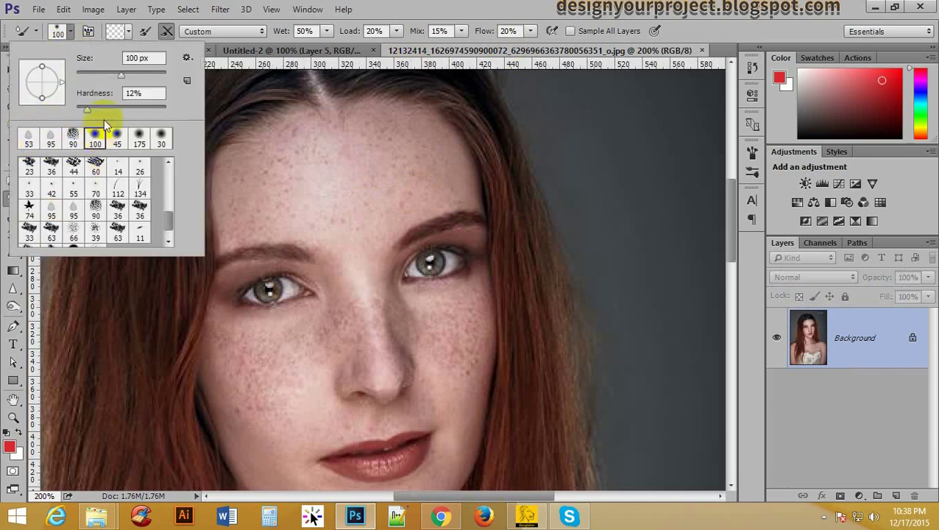
pyautogui.click(455, 10)
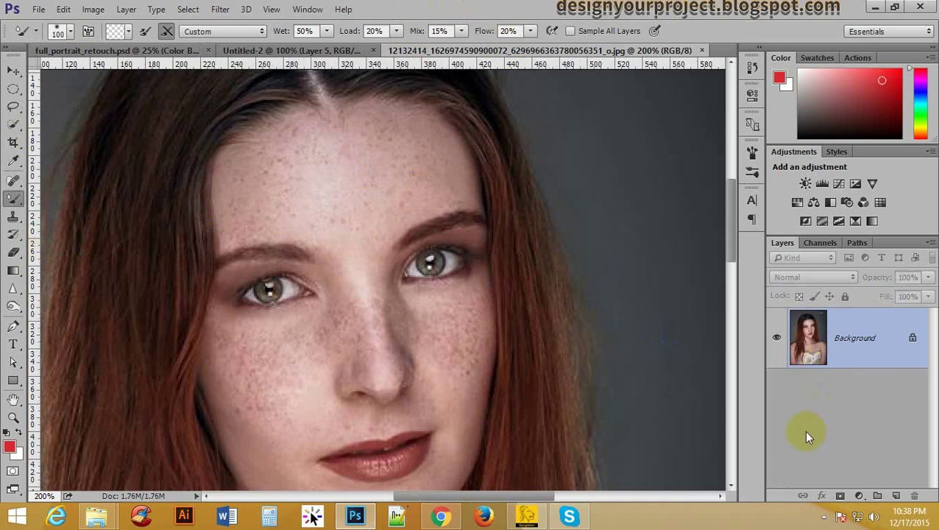
# Step: Duplicate the portrait's Background layer and reduce the mixer brush size to 40 px
pyautogui.hotkey('ctrl', 'j')
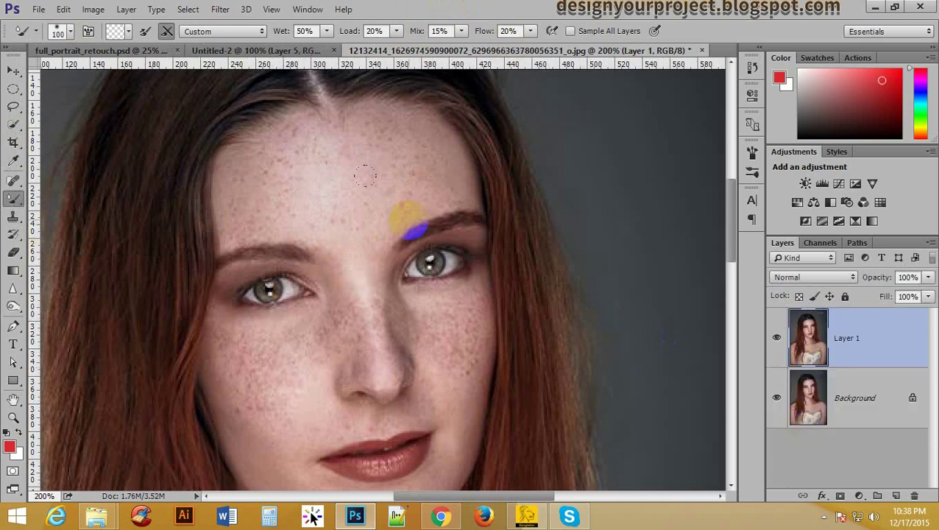
pyautogui.press('[')
pyautogui.press('[')
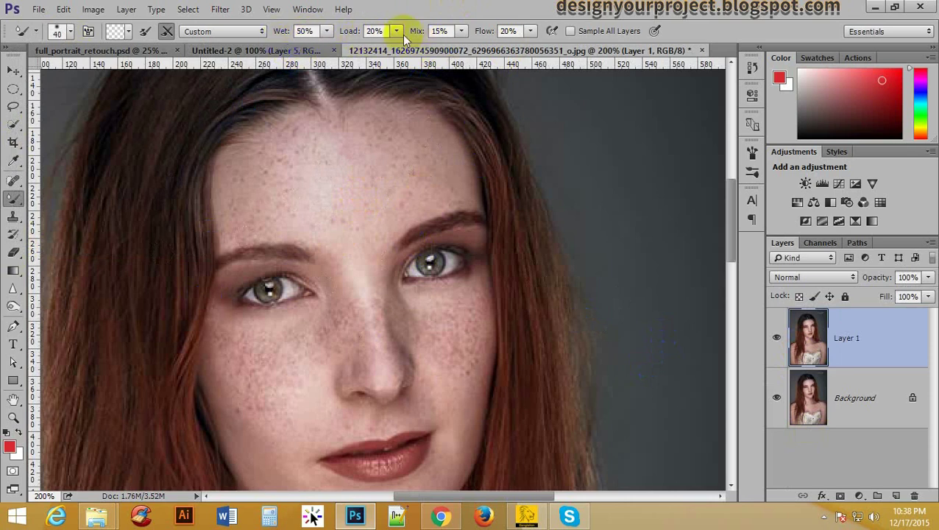
# Step: Blend away the freckles across the whole forehead with short mixer brush strokes on the duplicated layer
pyautogui.click(378, 154)
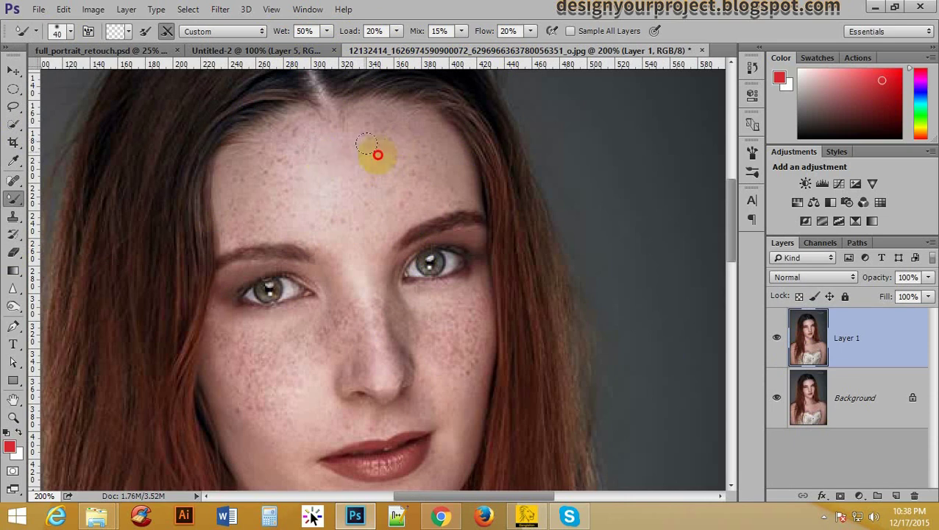
pyautogui.moveTo(373, 139)
pyautogui.mouseDown()
pyautogui.moveTo(282, 130)
pyautogui.moveTo(233, 161)
pyautogui.moveTo(231, 177)
pyautogui.moveTo(384, 134)
pyautogui.moveTo(411, 131)
pyautogui.mouseUp()
pyautogui.hotkey('ctrl', '+')
pyautogui.hotkey('ctrl', '+')
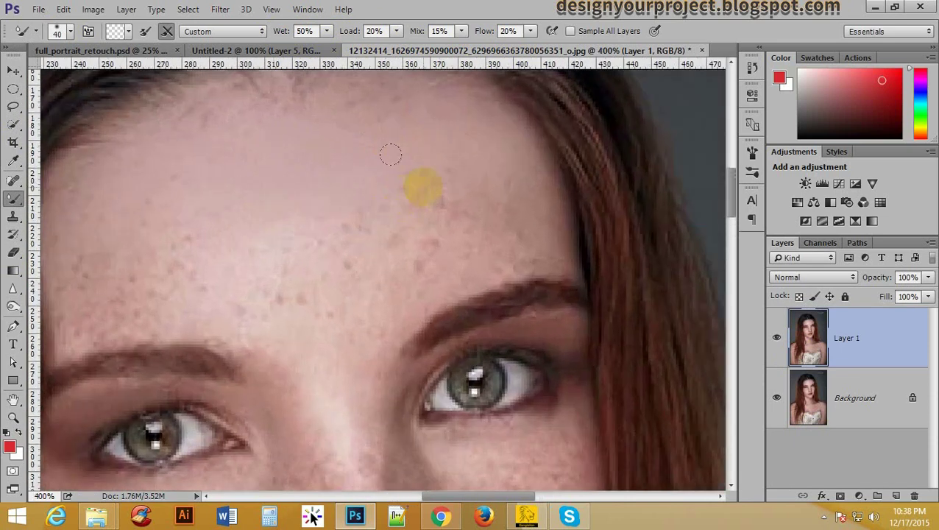
pyautogui.moveTo(419, 184)
pyautogui.mouseDown()
pyautogui.moveTo(393, 235)
pyautogui.moveTo(265, 275)
pyautogui.moveTo(175, 273)
pyautogui.moveTo(309, 227)
pyautogui.moveTo(469, 241)
pyautogui.moveTo(429, 133)
pyautogui.mouseUp()
pyautogui.moveTo(264, 233)
pyautogui.mouseDown()
pyautogui.moveTo(435, 316)
pyautogui.moveTo(489, 308)
pyautogui.moveTo(520, 279)
pyautogui.moveTo(348, 231)
pyautogui.moveTo(444, 213)
pyautogui.mouseUp()
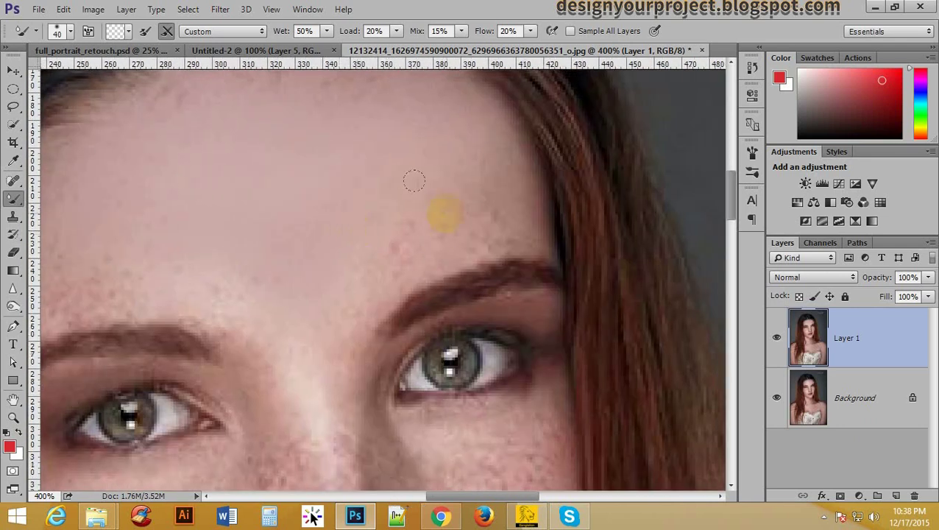
pyautogui.moveTo(276, 195); pyautogui.dragTo(418, 161)
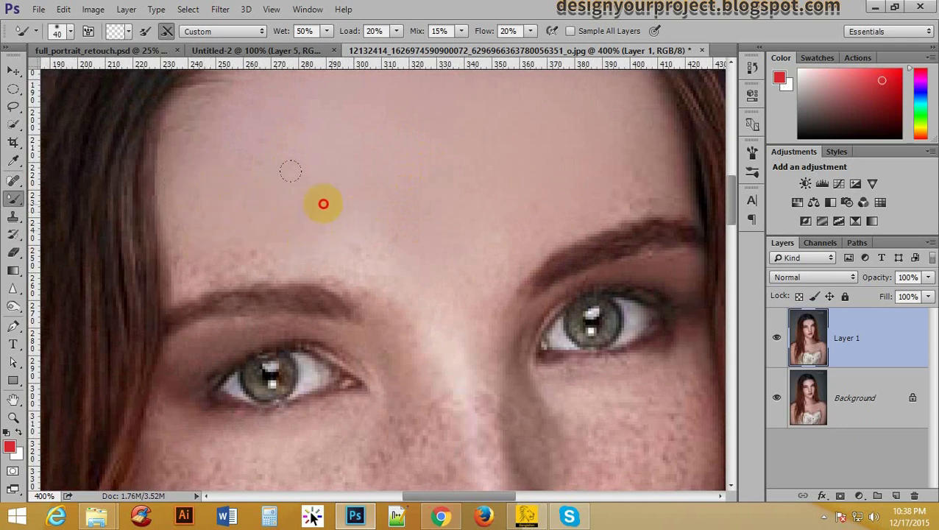
pyautogui.moveTo(398, 195); pyautogui.dragTo(444, 174)
# Step: Blend away the freckles on the cheek at the photo's left side and across the chin with the mixer brush
pyautogui.moveTo(396, 436); pyautogui.dragTo(463, 180)
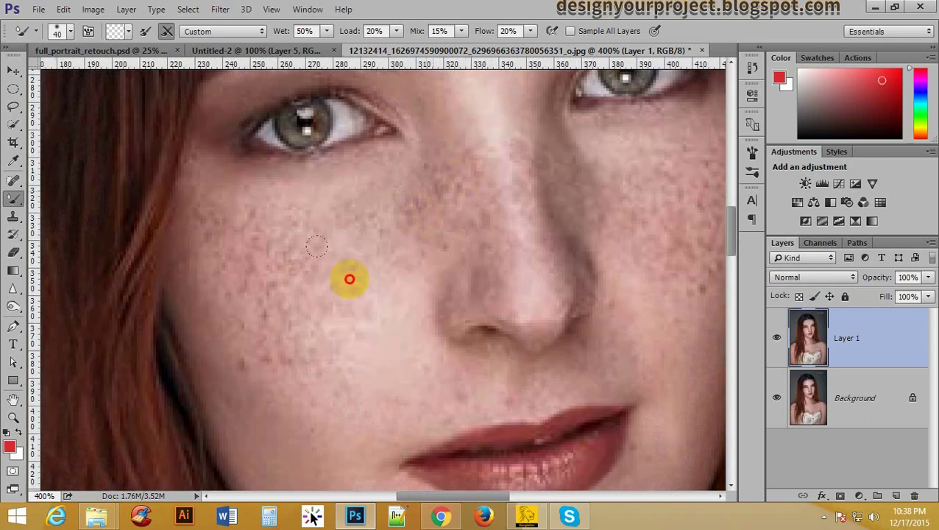
pyautogui.moveTo(309, 266)
pyautogui.mouseDown()
pyautogui.moveTo(218, 237)
pyautogui.moveTo(206, 193)
pyautogui.moveTo(249, 336)
pyautogui.moveTo(290, 402)
pyautogui.moveTo(331, 226)
pyautogui.moveTo(321, 230)
pyautogui.mouseUp()
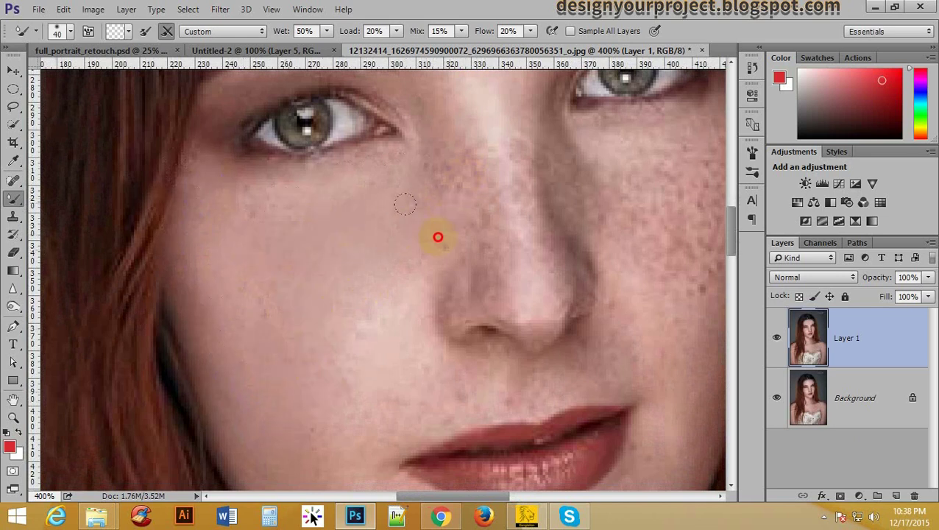
pyautogui.scroll(-5, 445, 191)
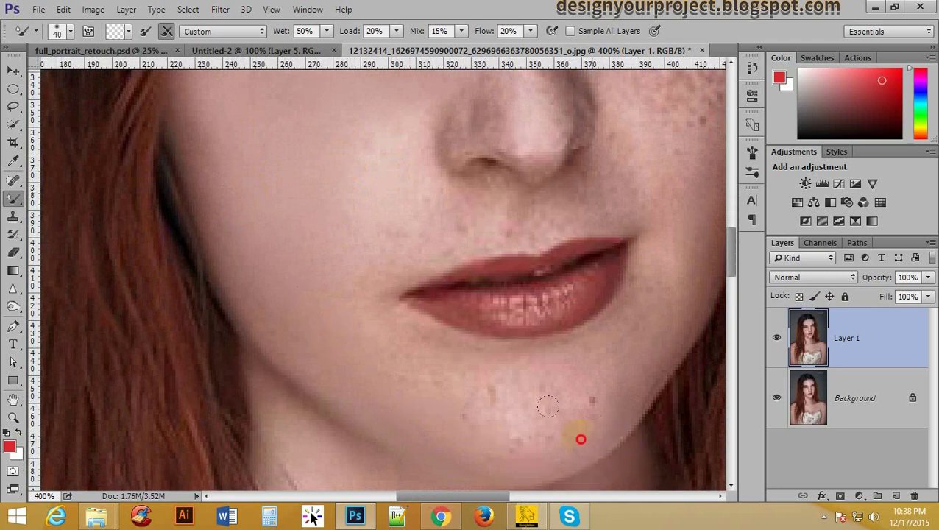
pyautogui.moveTo(581, 438); pyautogui.dragTo(607, 384)
# Step: Smooth the freckles on the cheek at the photo's right side, from beside the mouth up to below the eye
pyautogui.moveTo(525, 386); pyautogui.dragTo(273, 379)
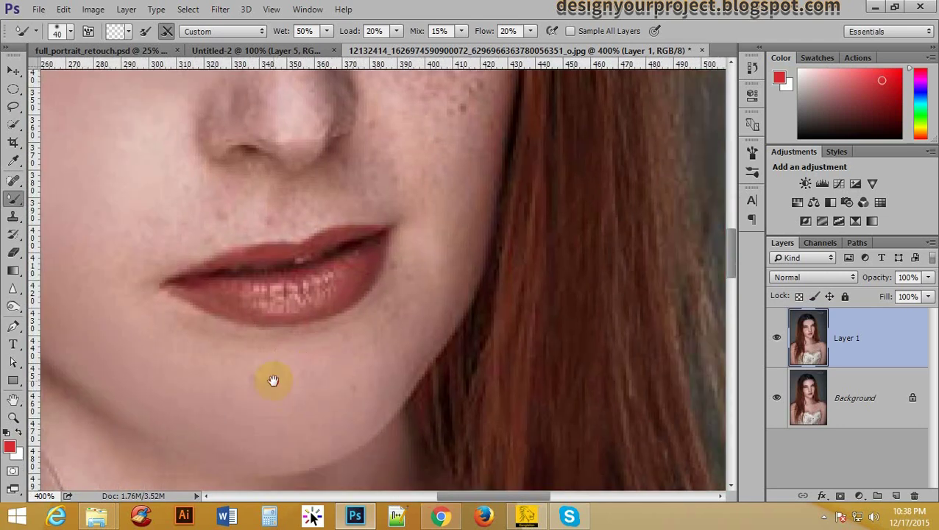
pyautogui.moveTo(436, 271); pyautogui.dragTo(432, 331)
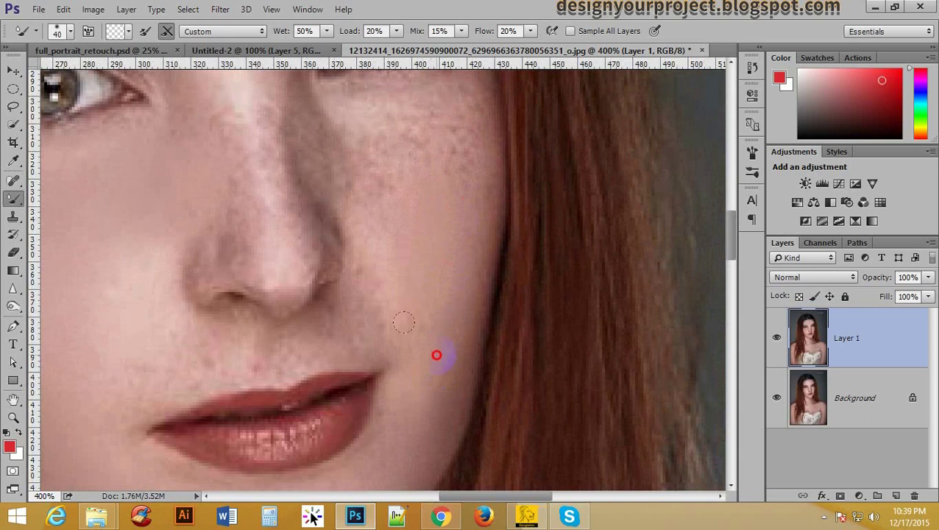
pyautogui.moveTo(419, 237); pyautogui.dragTo(459, 377)
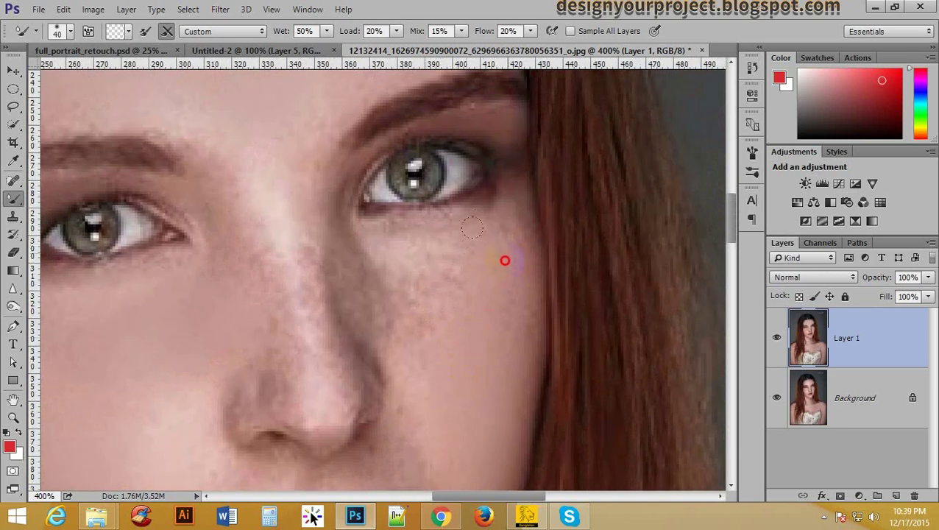
pyautogui.moveTo(463, 302)
pyautogui.mouseDown()
pyautogui.moveTo(419, 248)
pyautogui.moveTo(337, 267)
pyautogui.mouseUp()
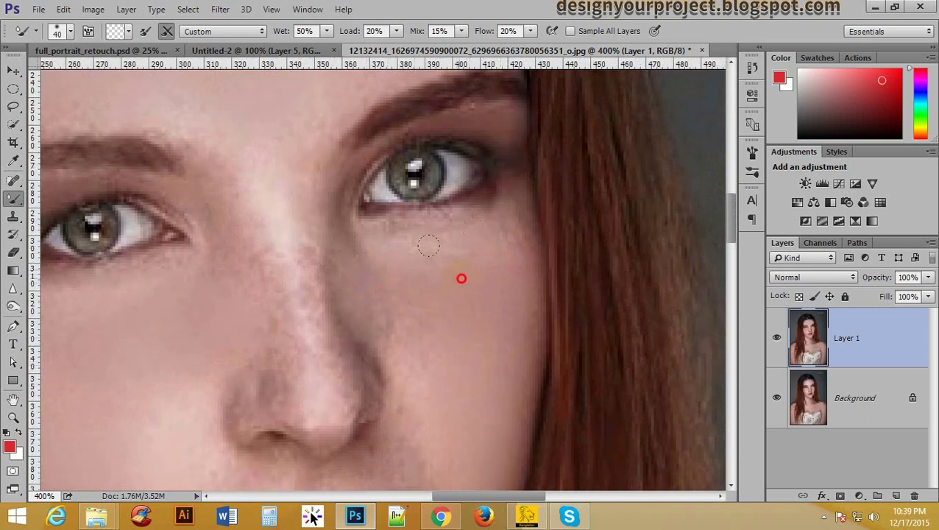
# Step: Reduce the mixer brush to 15 px and smooth the skin above the upper lip and along the nose
pyautogui.moveTo(470, 366)
pyautogui.mouseDown()
pyautogui.moveTo(519, 257)
pyautogui.moveTo(452, 208)
pyautogui.moveTo(398, 210)
pyautogui.moveTo(403, 267)
pyautogui.moveTo(357, 248)
pyautogui.mouseUp()
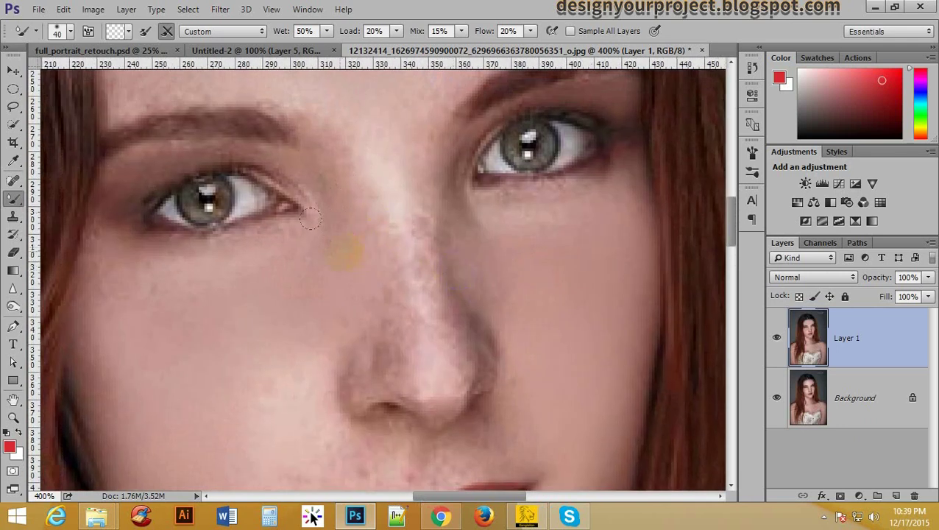
pyautogui.moveTo(258, 347); pyautogui.dragTo(336, 258)
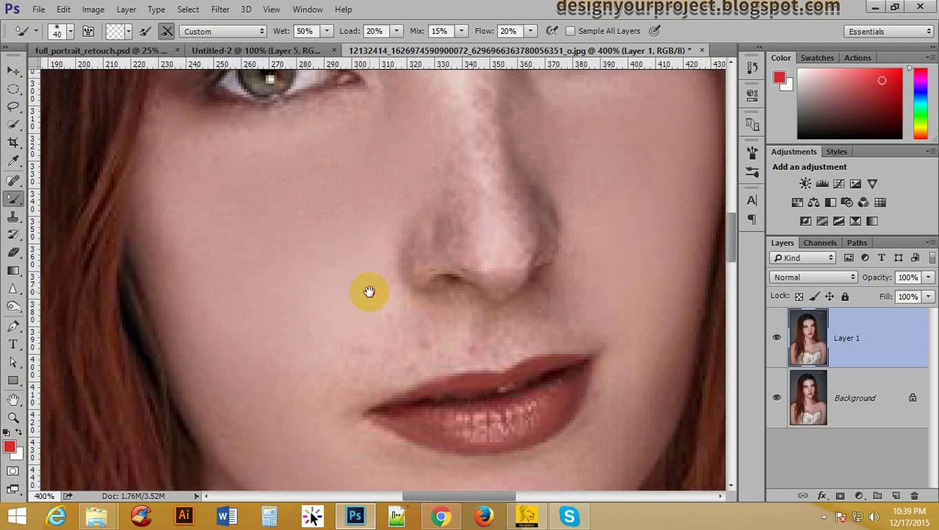
pyautogui.moveTo(407, 319); pyautogui.dragTo(367, 335)
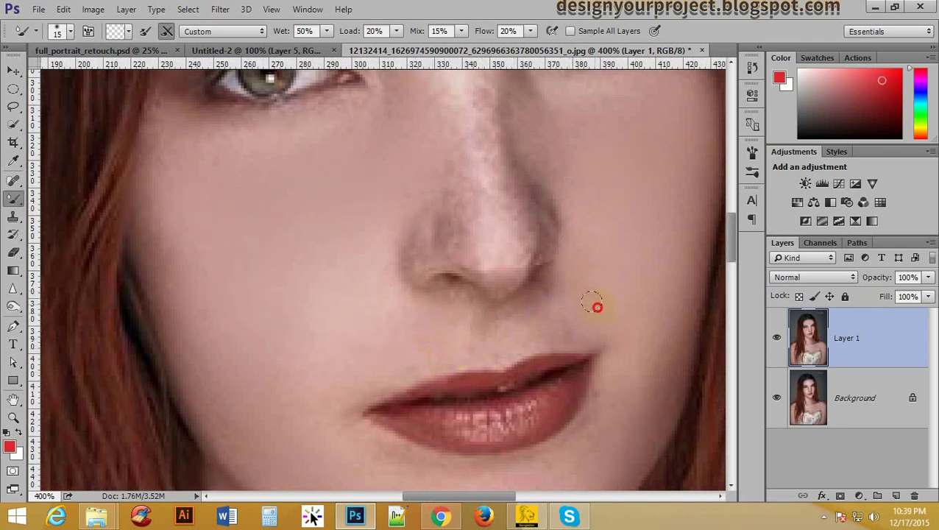
pyautogui.moveTo(592, 301); pyautogui.dragTo(595, 307)
pyautogui.moveTo(528, 251)
pyautogui.mouseDown()
pyautogui.moveTo(513, 256)
pyautogui.moveTo(462, 332)
pyautogui.mouseUp()
pyautogui.moveTo(384, 141)
pyautogui.mouseDown()
pyautogui.moveTo(411, 221)
pyautogui.moveTo(393, 229)
pyautogui.moveTo(407, 215)
pyautogui.moveTo(400, 315)
pyautogui.moveTo(398, 297)
pyautogui.moveTo(354, 311)
pyautogui.mouseUp()
pyautogui.moveTo(460, 302); pyautogui.dragTo(475, 233)
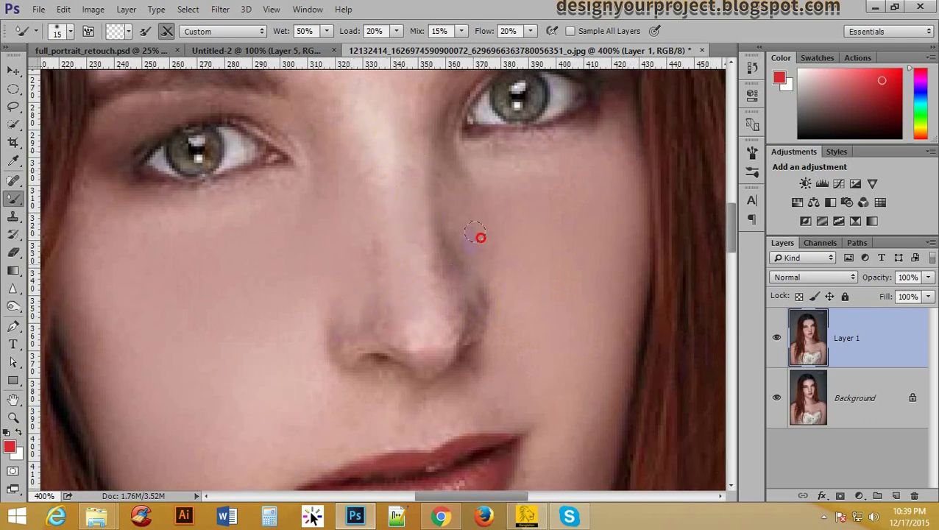
# Step: Hide the retouched Layer 1 to reveal the original skin, and set the mixer brush's blending combination to Dry
pyautogui.keyDown('alt'); pyautogui.click(418, 223); pyautogui.keyUp('alt')
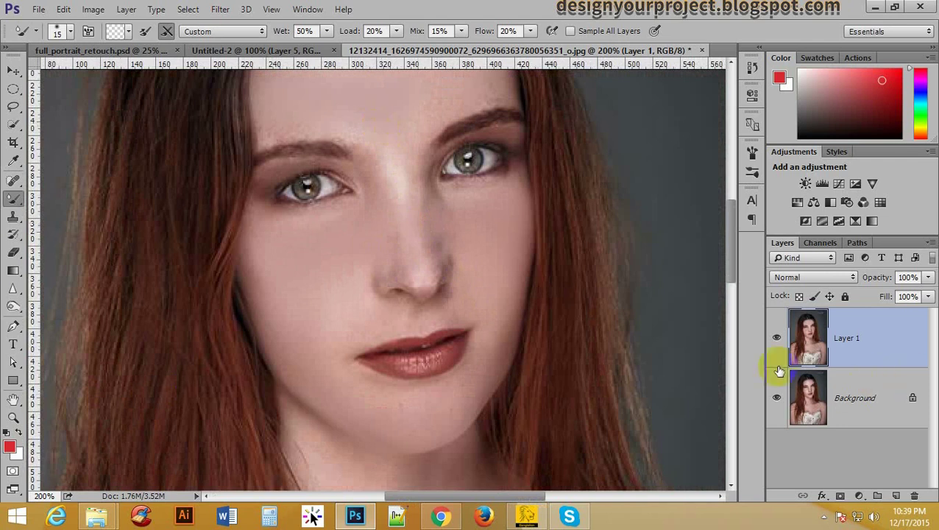
pyautogui.click(777, 337)
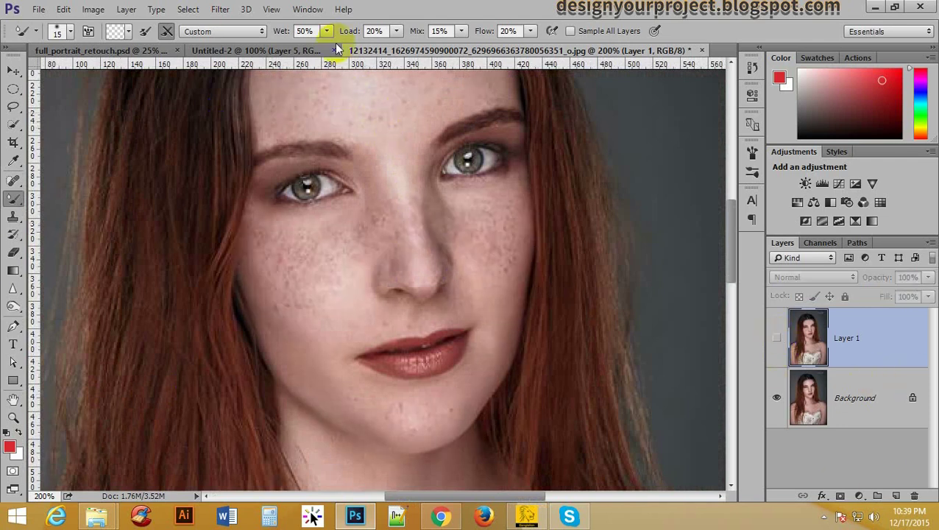
pyautogui.click(304, 30)
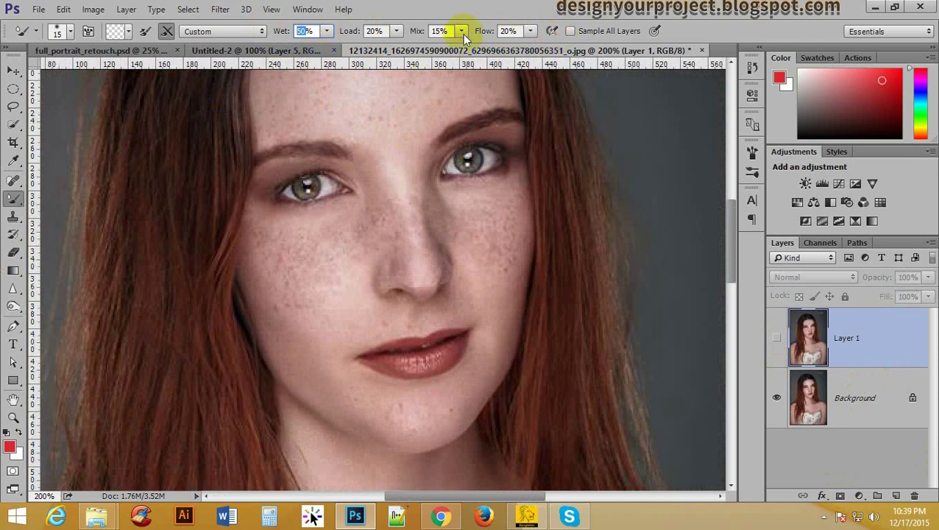
pyautogui.click(216, 29)
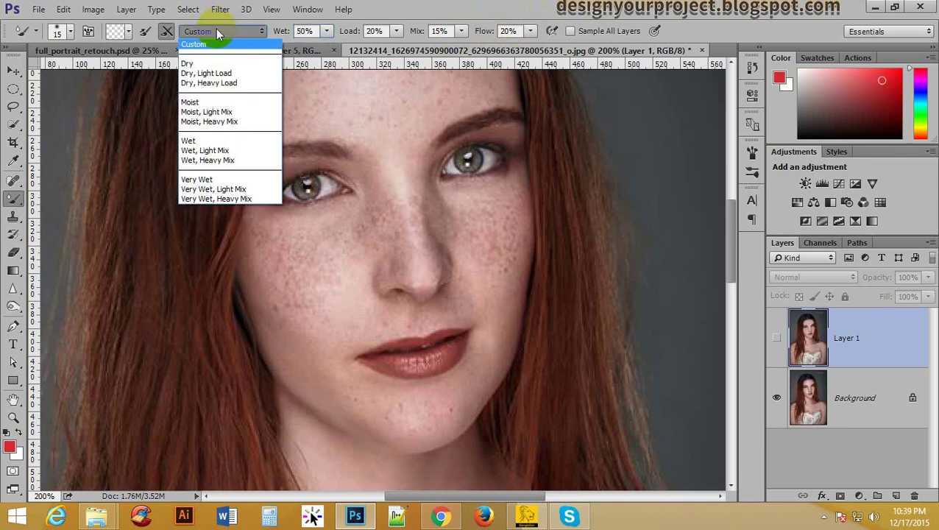
pyautogui.click(206, 65)
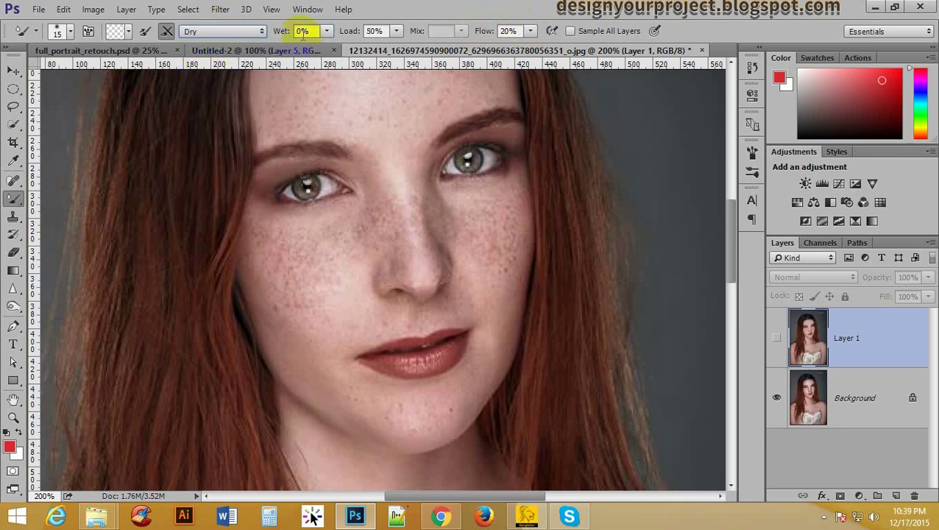
pyautogui.click(372, 31)
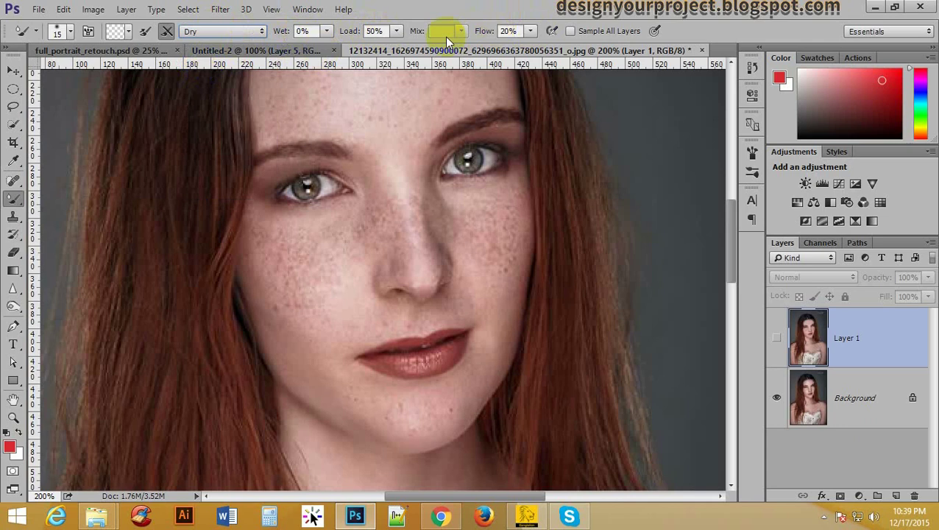
# Step: Duplicate the Background layer and try to blend the forehead freckles on the copy with the Dry mixer brush
pyautogui.click(880, 405)
pyautogui.hotkey('ctrl', 'j')
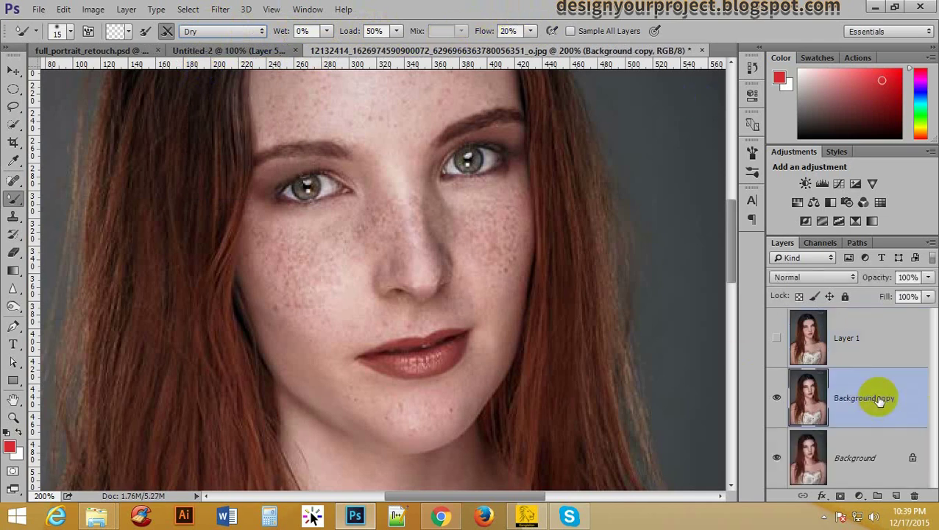
pyautogui.keyDown('ctrl'); pyautogui.click(435, 199); pyautogui.keyUp('ctrl')
pyautogui.keyDown('ctrl'); pyautogui.click(444, 197); pyautogui.keyUp('ctrl')
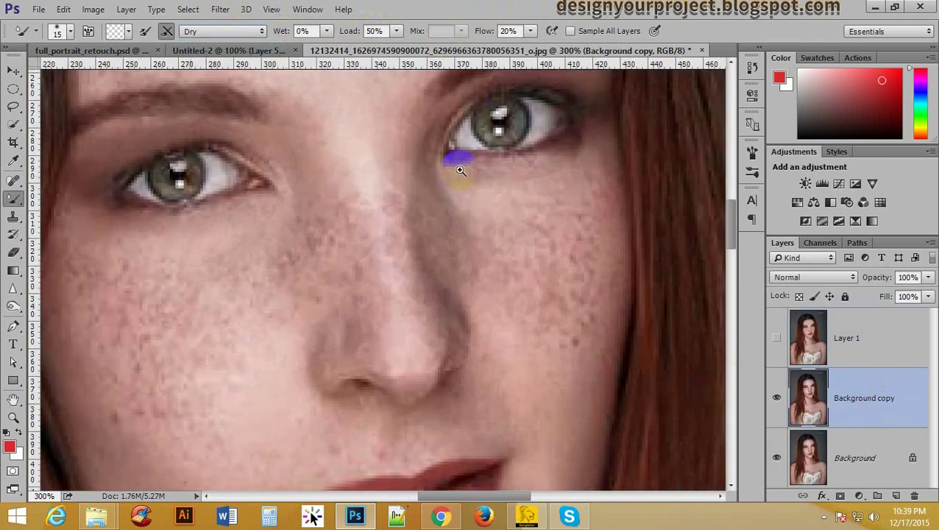
pyautogui.moveTo(375, 120); pyautogui.dragTo(523, 319)
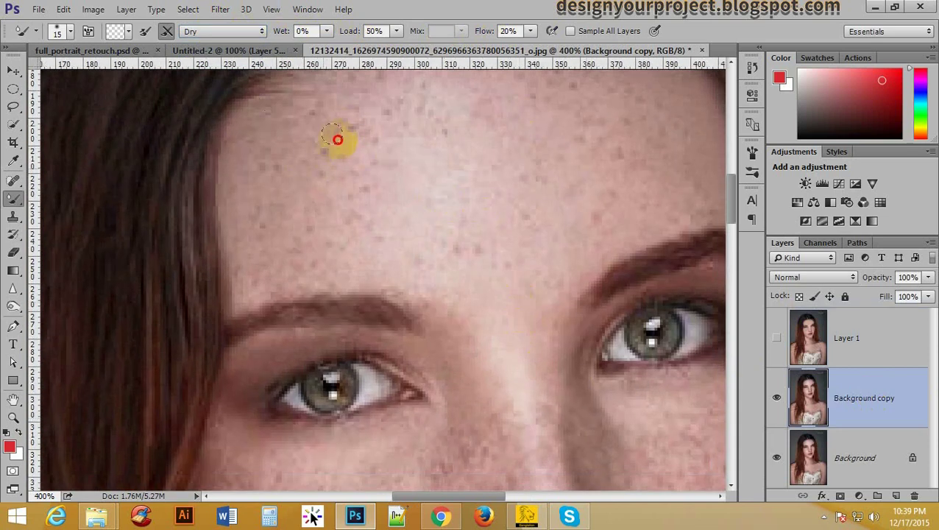
pyautogui.moveTo(333, 134)
pyautogui.mouseDown()
pyautogui.moveTo(369, 140)
pyautogui.moveTo(376, 160)
pyautogui.moveTo(368, 227)
pyautogui.moveTo(385, 191)
pyautogui.moveTo(387, 147)
pyautogui.moveTo(367, 194)
pyautogui.moveTo(380, 147)
pyautogui.moveTo(375, 239)
pyautogui.moveTo(383, 135)
pyautogui.moveTo(357, 215)
pyautogui.moveTo(359, 116)
pyautogui.moveTo(335, 113)
pyautogui.moveTo(330, 155)
pyautogui.mouseUp()
pyautogui.moveTo(340, 110)
pyautogui.mouseDown()
pyautogui.moveTo(367, 203)
pyautogui.moveTo(366, 185)
pyautogui.moveTo(329, 254)
pyautogui.moveTo(418, 204)
pyautogui.mouseUp()
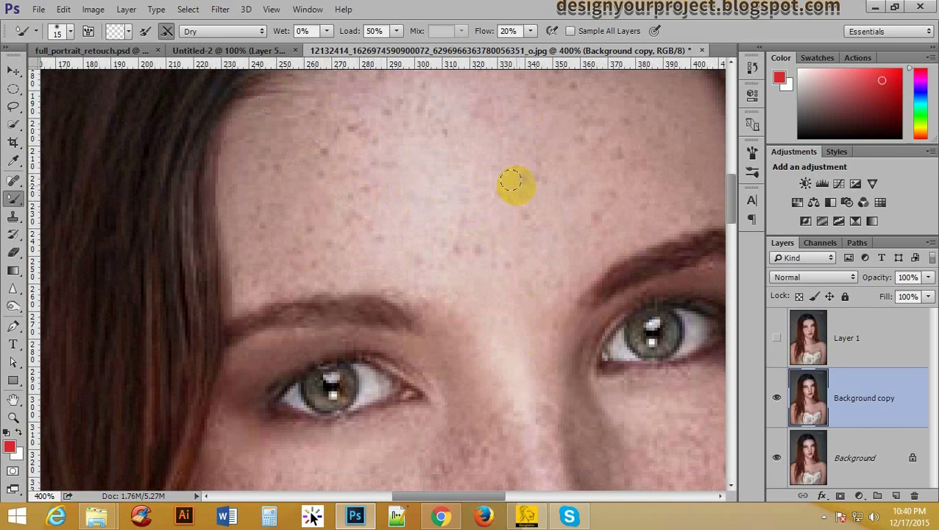
pyautogui.click(776, 399)
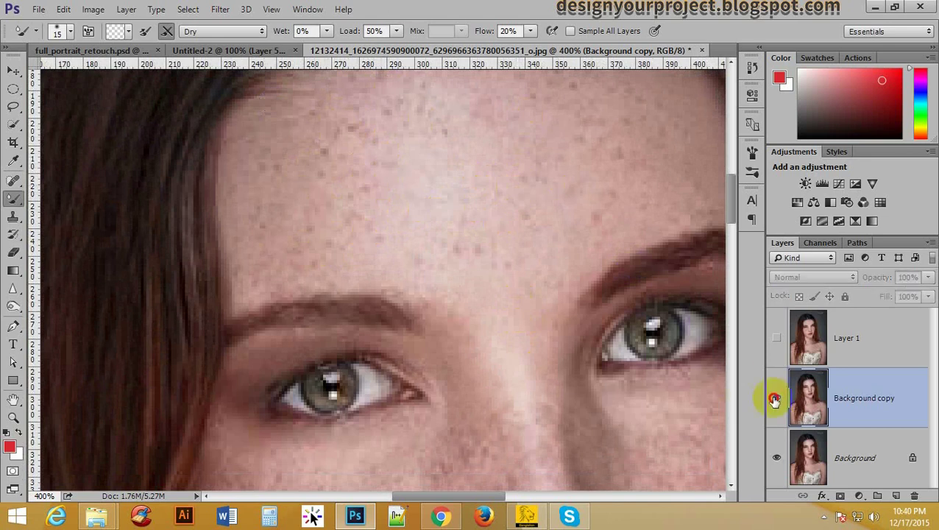
# Step: Try the Dry, Light Load and Dry, Heavy Load blending combinations for the mixer brush
pyautogui.click(219, 31)
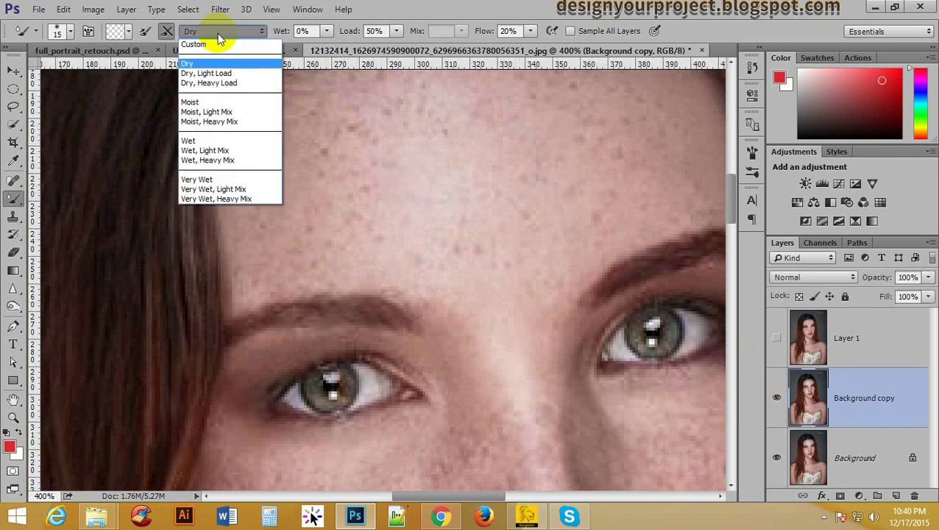
pyautogui.click(232, 75)
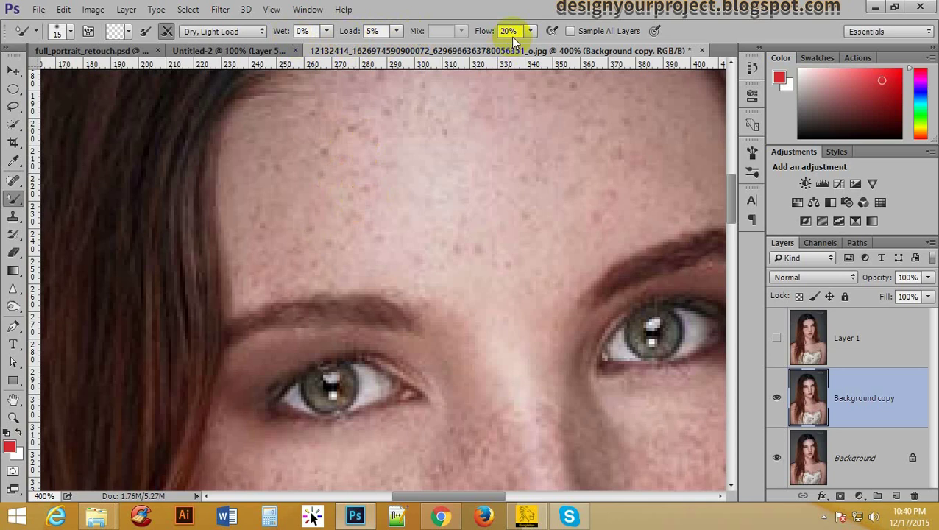
pyautogui.click(221, 30)
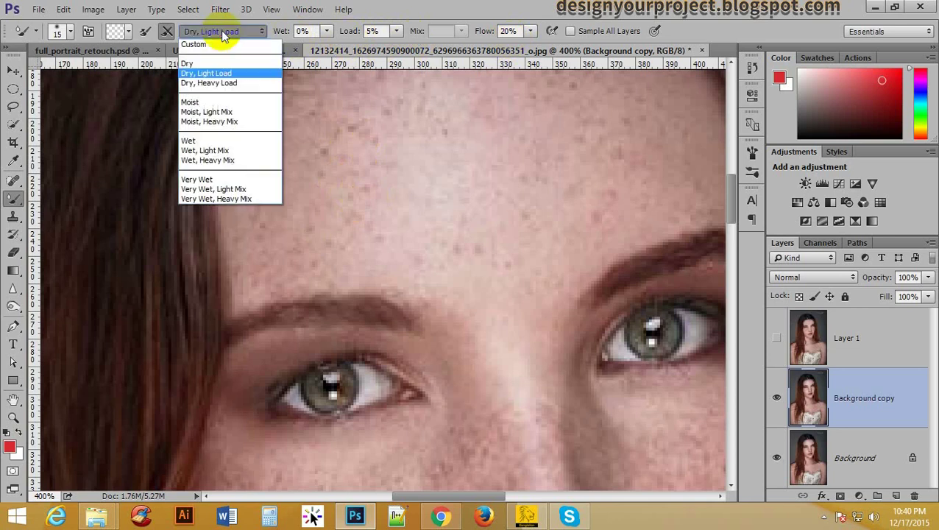
pyautogui.click(216, 84)
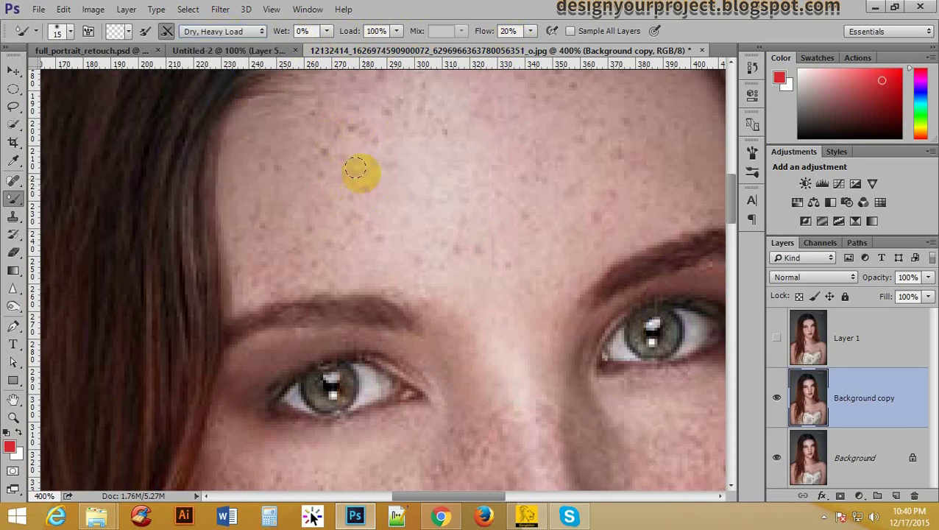
# Step: Set the blending combination to Moist and blend the forehead freckles on the Background copy layer
pyautogui.click(218, 33)
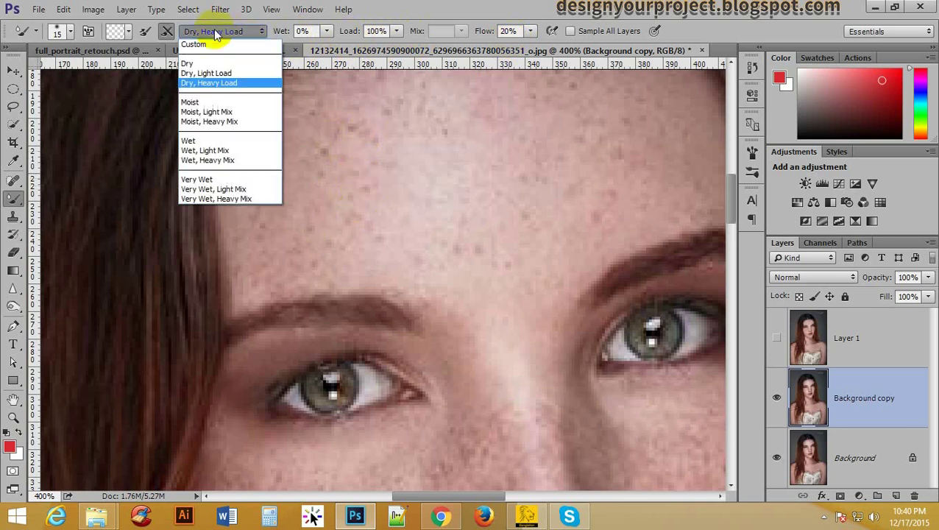
pyautogui.click(221, 103)
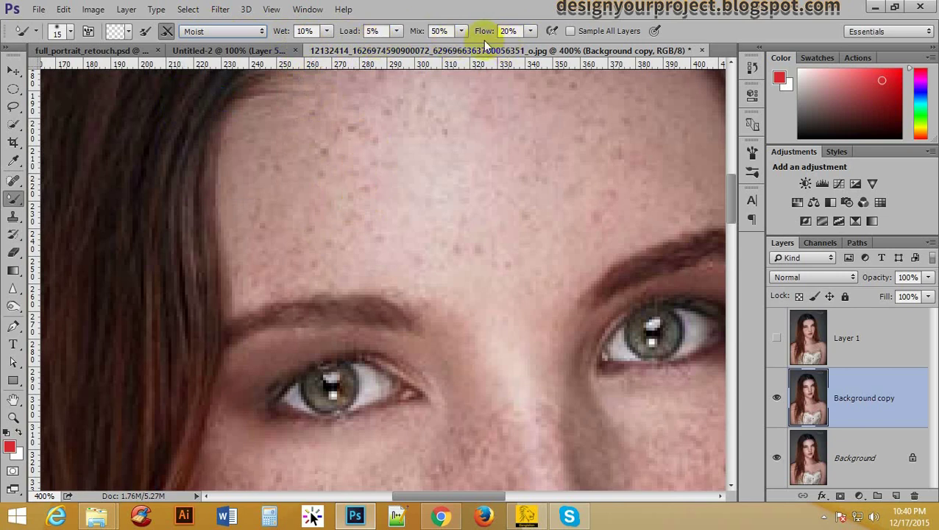
pyautogui.click(354, 193)
pyautogui.moveTo(354, 193)
pyautogui.mouseDown()
pyautogui.moveTo(321, 191)
pyautogui.moveTo(354, 96)
pyautogui.moveTo(419, 134)
pyautogui.moveTo(245, 128)
pyautogui.moveTo(245, 181)
pyautogui.mouseUp()
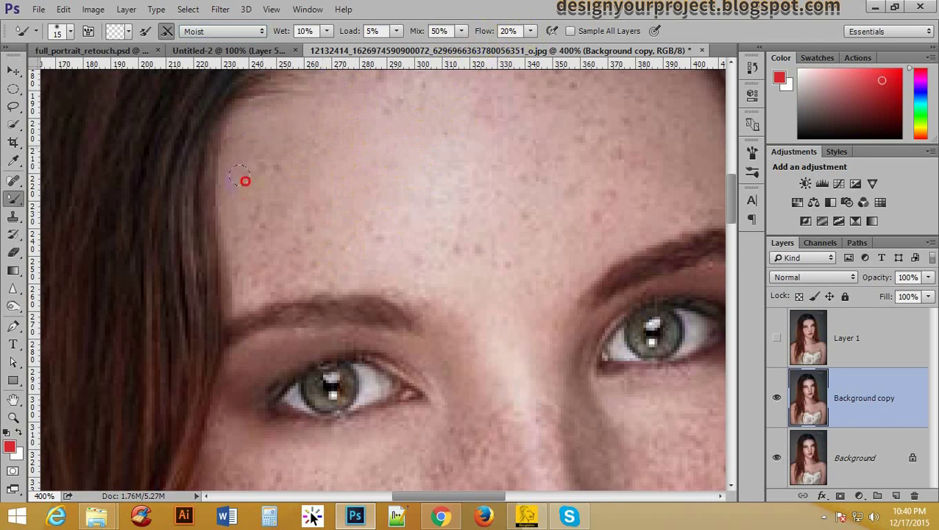
pyautogui.moveTo(263, 258)
pyautogui.mouseDown()
pyautogui.moveTo(318, 269)
pyautogui.moveTo(325, 220)
pyautogui.mouseUp()
pyautogui.moveTo(477, 216); pyautogui.dragTo(297, 272)
pyautogui.moveTo(267, 177); pyautogui.dragTo(311, 166)
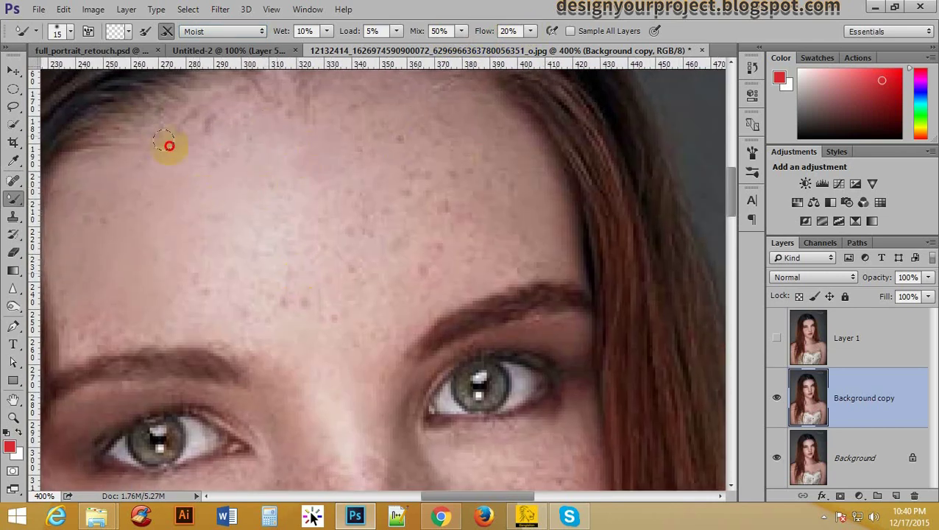
pyautogui.moveTo(205, 116)
pyautogui.mouseDown()
pyautogui.moveTo(247, 264)
pyautogui.moveTo(447, 174)
pyautogui.moveTo(418, 267)
pyautogui.mouseUp()
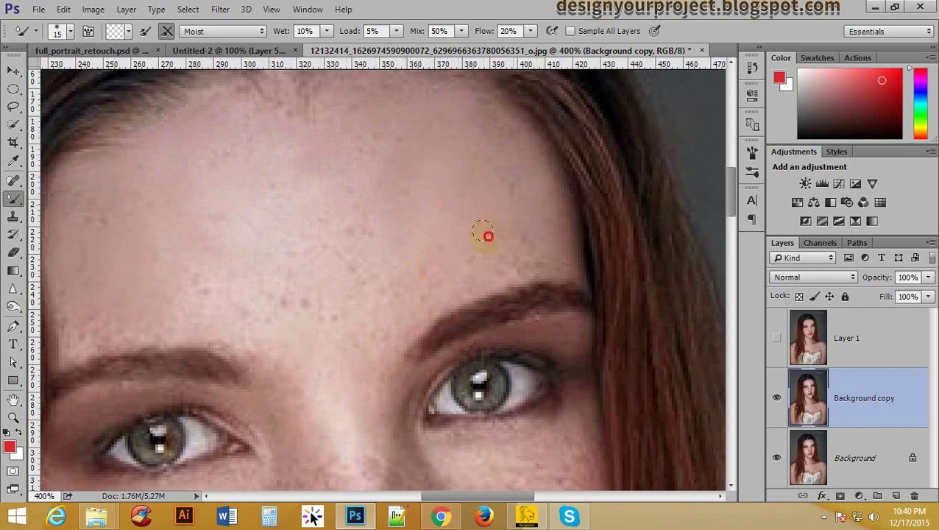
# Step: Switch the blending combination to Moist, Heavy Mix and smooth the remaining freckles on the central forehead above the brows
pyautogui.moveTo(500, 200); pyautogui.dragTo(636, 164)
pyautogui.click(206, 32)
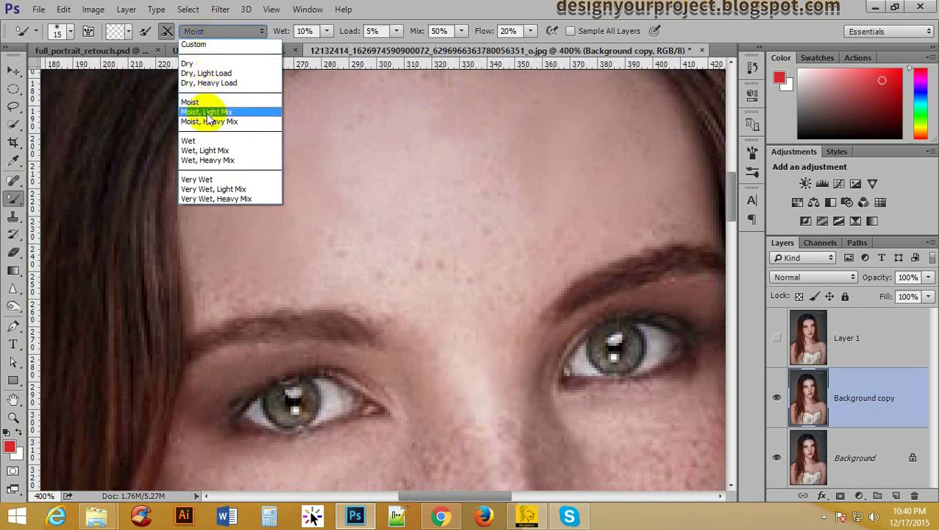
pyautogui.click(252, 122)
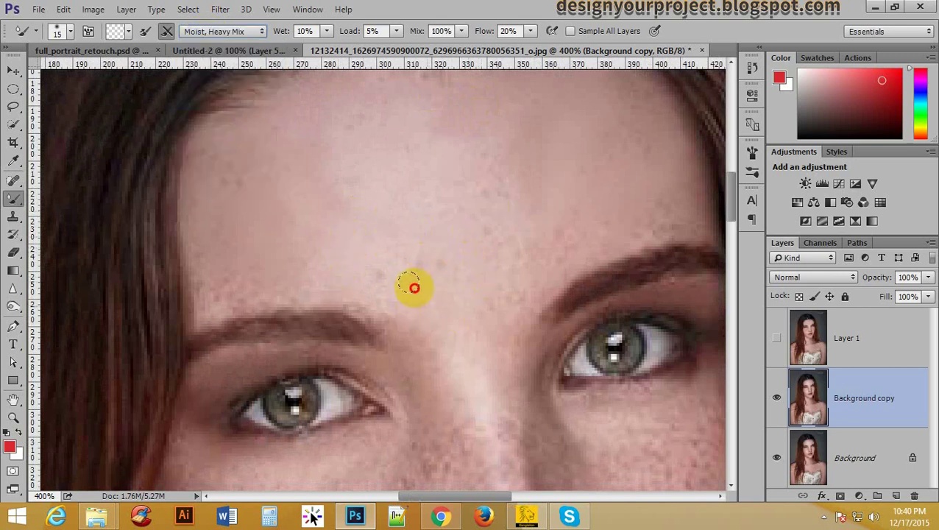
pyautogui.moveTo(411, 142); pyautogui.dragTo(354, 272)
pyautogui.moveTo(431, 318); pyautogui.dragTo(423, 294)
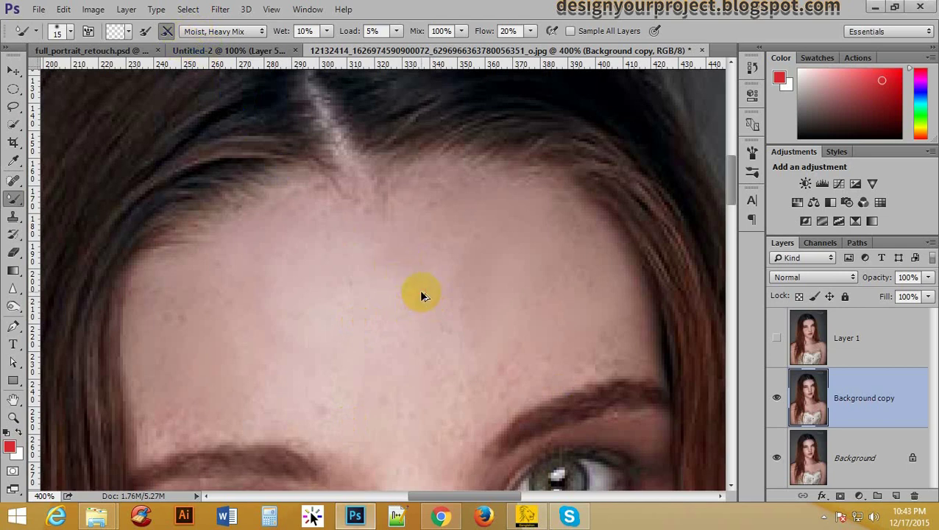
pyautogui.moveTo(420, 318); pyautogui.dragTo(418, 344)
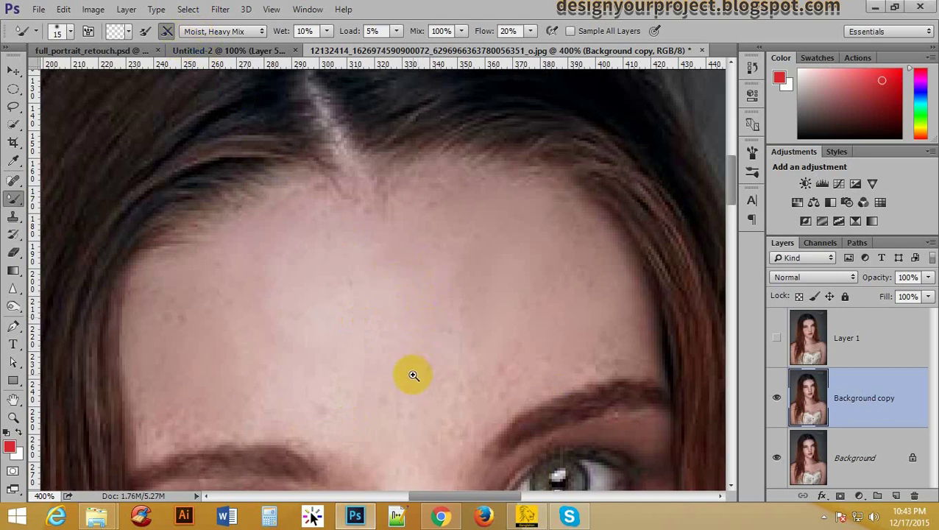
# Step: Blend the freckles beside the nose and across the image-left cheek with the Moist, Heavy Mix brush
pyautogui.scroll(-3, 407, 372)
pyautogui.scroll(-4, 414, 374)
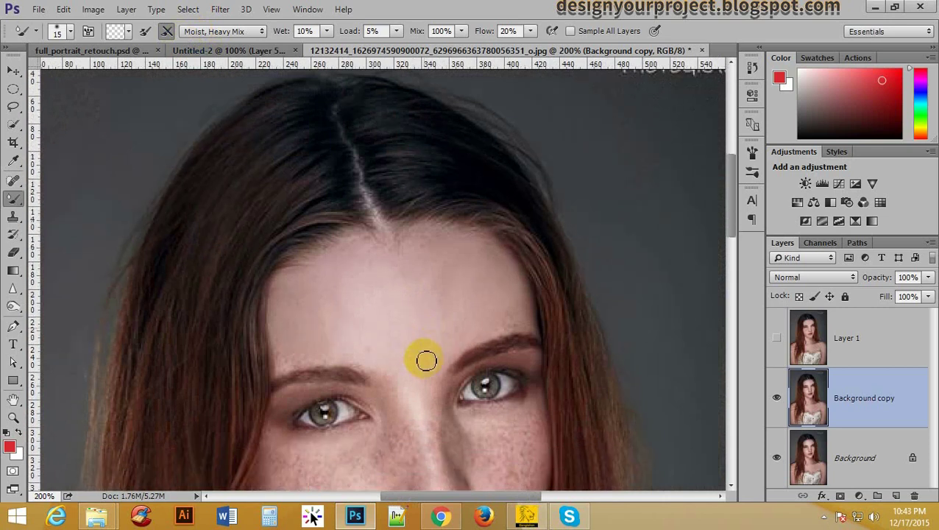
pyautogui.scroll(1, 373, 342)
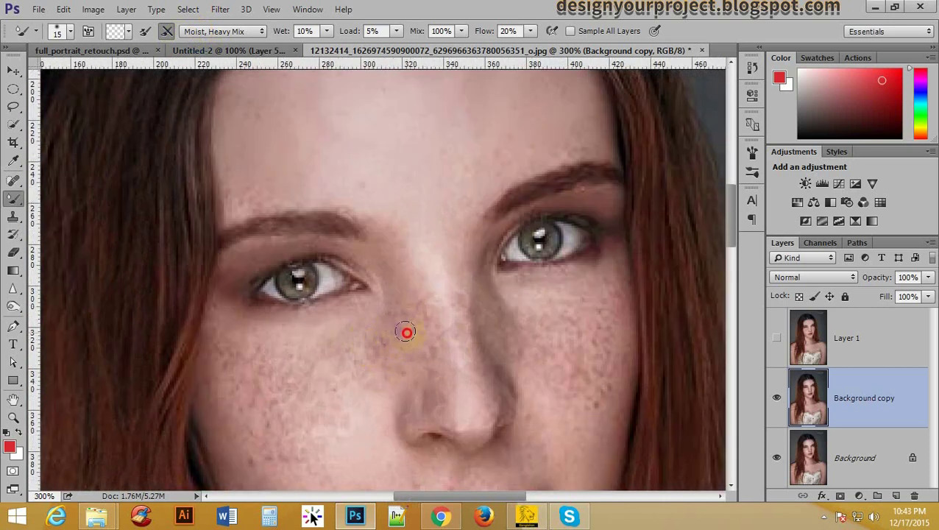
pyautogui.moveTo(400, 360)
pyautogui.mouseDown()
pyautogui.moveTo(391, 339)
pyautogui.moveTo(350, 360)
pyautogui.moveTo(345, 378)
pyautogui.moveTo(403, 367)
pyautogui.moveTo(308, 362)
pyautogui.moveTo(298, 350)
pyautogui.moveTo(231, 356)
pyautogui.moveTo(212, 324)
pyautogui.mouseUp()
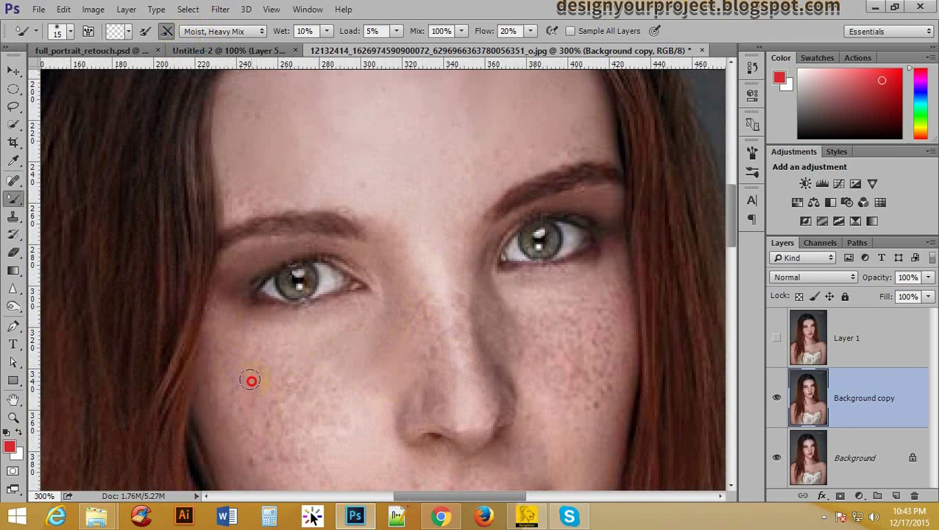
pyautogui.moveTo(286, 426)
pyautogui.mouseDown()
pyautogui.moveTo(302, 408)
pyautogui.moveTo(293, 388)
pyautogui.mouseUp()
pyautogui.moveTo(251, 465)
pyautogui.mouseDown()
pyautogui.moveTo(311, 446)
pyautogui.moveTo(347, 393)
pyautogui.moveTo(283, 453)
pyautogui.moveTo(294, 432)
pyautogui.moveTo(227, 404)
pyautogui.moveTo(289, 426)
pyautogui.mouseUp()
# Step: Smooth the freckles on the image-right cheek and along the side of the nose with the mixer brush
pyautogui.scroll(-5, 304, 293)
pyautogui.hscroll(3, 304, 293)
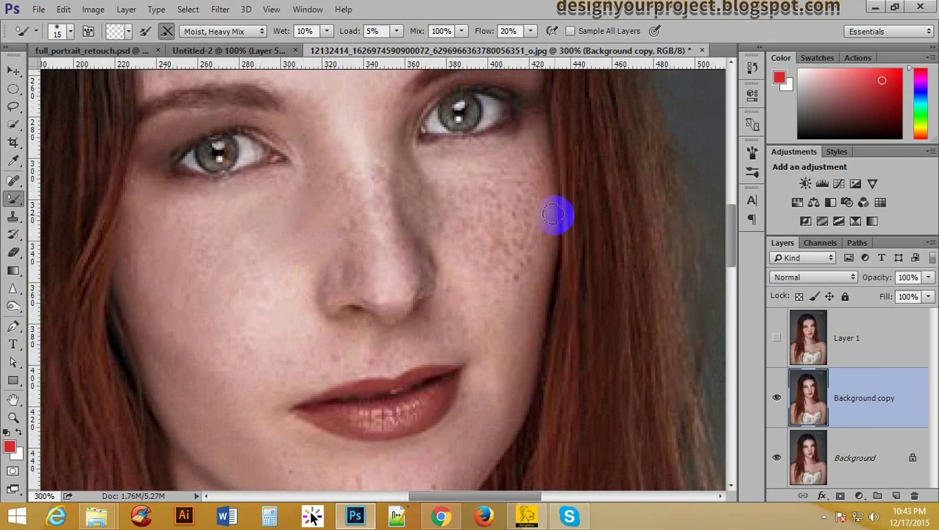
pyautogui.moveTo(554, 214)
pyautogui.mouseDown()
pyautogui.moveTo(516, 196)
pyautogui.moveTo(511, 204)
pyautogui.moveTo(530, 199)
pyautogui.moveTo(538, 225)
pyautogui.moveTo(538, 171)
pyautogui.moveTo(485, 230)
pyautogui.moveTo(510, 226)
pyautogui.moveTo(543, 245)
pyautogui.moveTo(506, 294)
pyautogui.mouseUp()
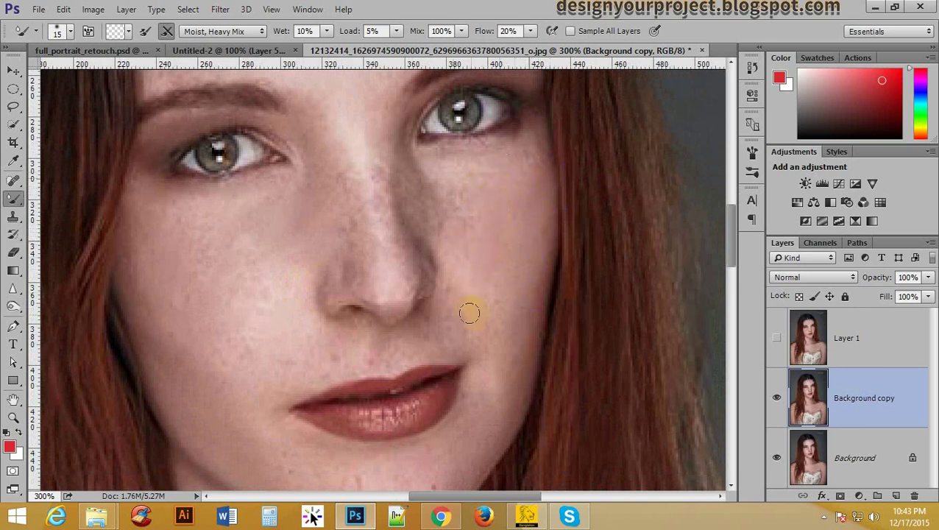
pyautogui.moveTo(342, 165)
pyautogui.mouseDown()
pyautogui.moveTo(346, 212)
pyautogui.moveTo(350, 203)
pyautogui.mouseUp()
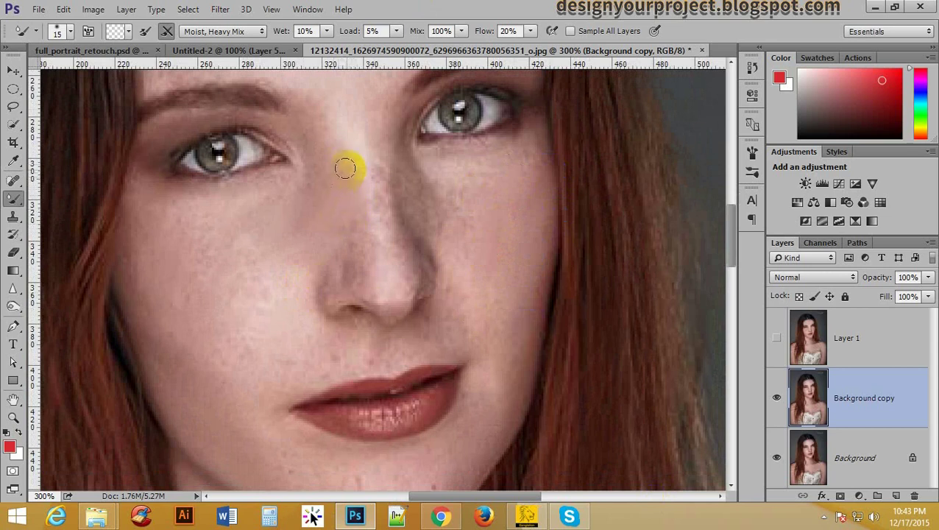
pyautogui.moveTo(346, 169); pyautogui.dragTo(351, 206)
pyautogui.moveTo(349, 240); pyautogui.dragTo(354, 255)
# Step: Blend the remaining spots on the lower image-left cheek and on the chin
pyautogui.moveTo(271, 279)
pyautogui.mouseDown()
pyautogui.moveTo(269, 294)
pyautogui.moveTo(241, 258)
pyautogui.moveTo(255, 294)
pyautogui.moveTo(182, 299)
pyautogui.mouseUp()
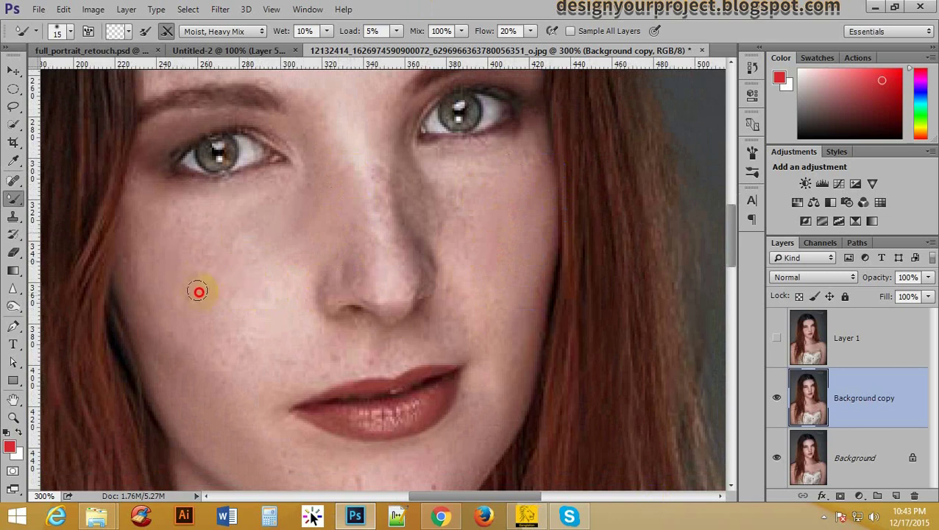
pyautogui.moveTo(457, 306); pyautogui.dragTo(350, 240)
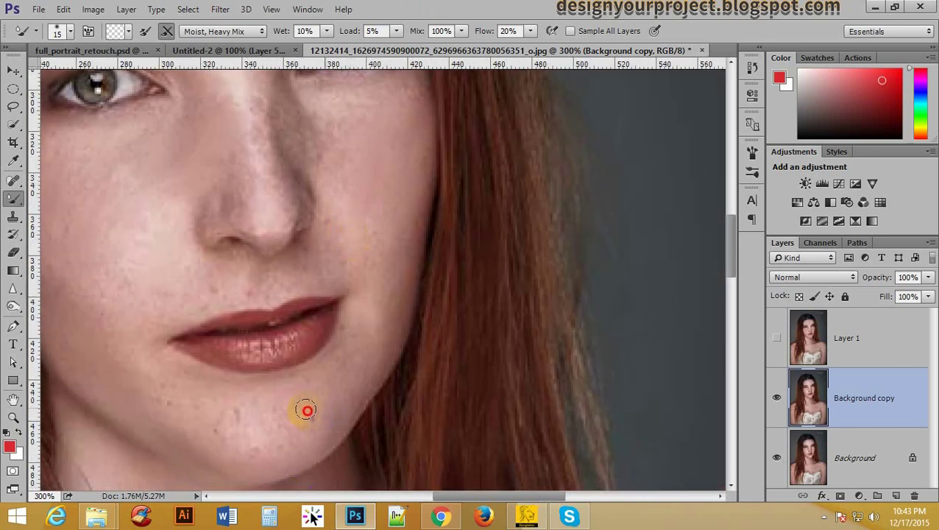
pyautogui.moveTo(317, 411)
pyautogui.mouseDown()
pyautogui.moveTo(254, 436)
pyautogui.moveTo(245, 420)
pyautogui.moveTo(155, 390)
pyautogui.moveTo(245, 416)
pyautogui.mouseUp()
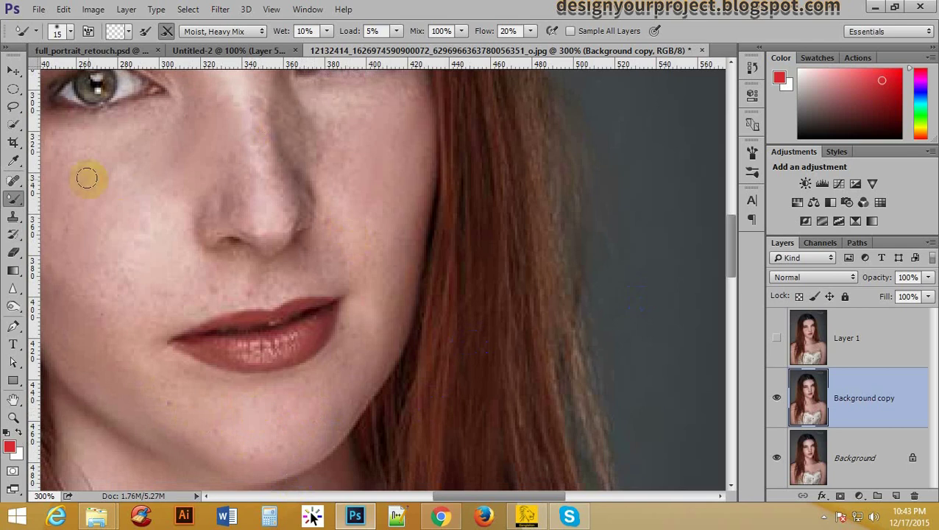
# Step: Hide the Background copy layer and duplicate the original Background layer
pyautogui.click(778, 400)
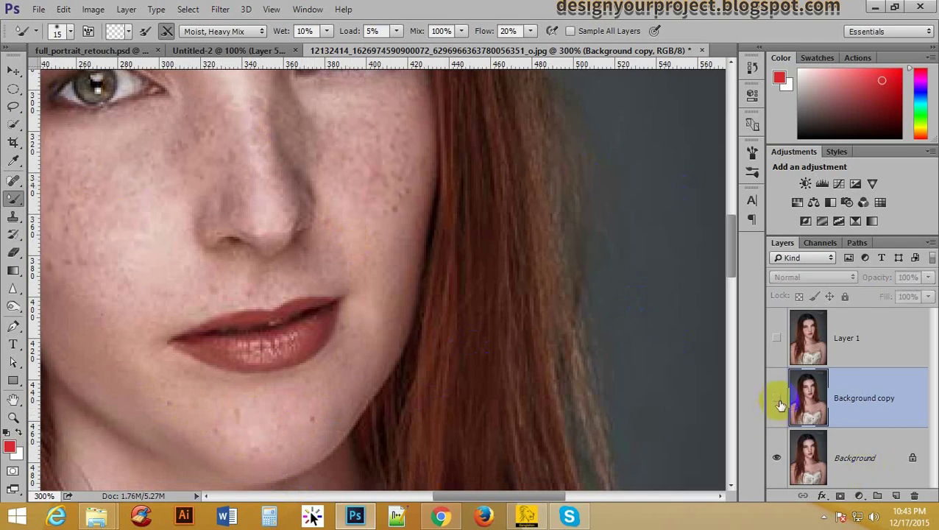
pyautogui.click(871, 458)
pyautogui.hotkey('ctrl', 'j')
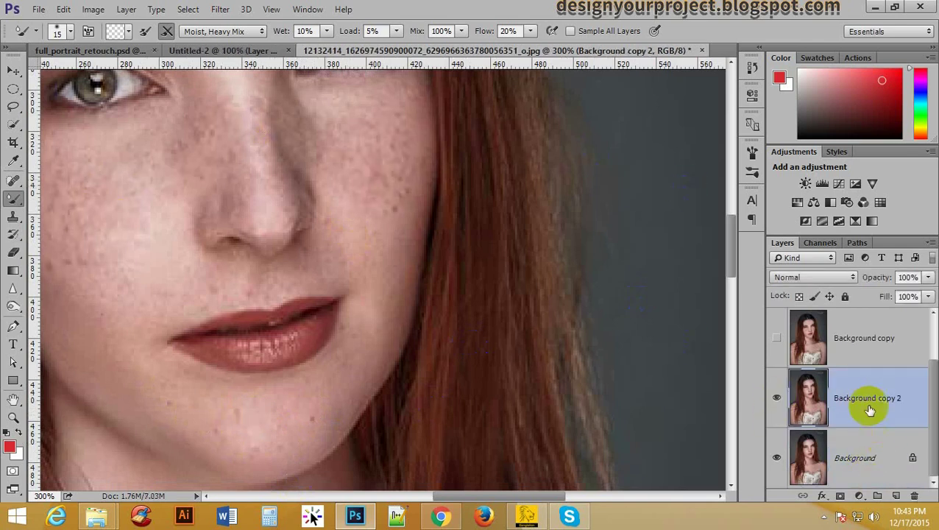
# Step: Blend the cheek freckles on the new layer copy using the Wet and the Wet, Light Mix combinations
pyautogui.click(221, 31)
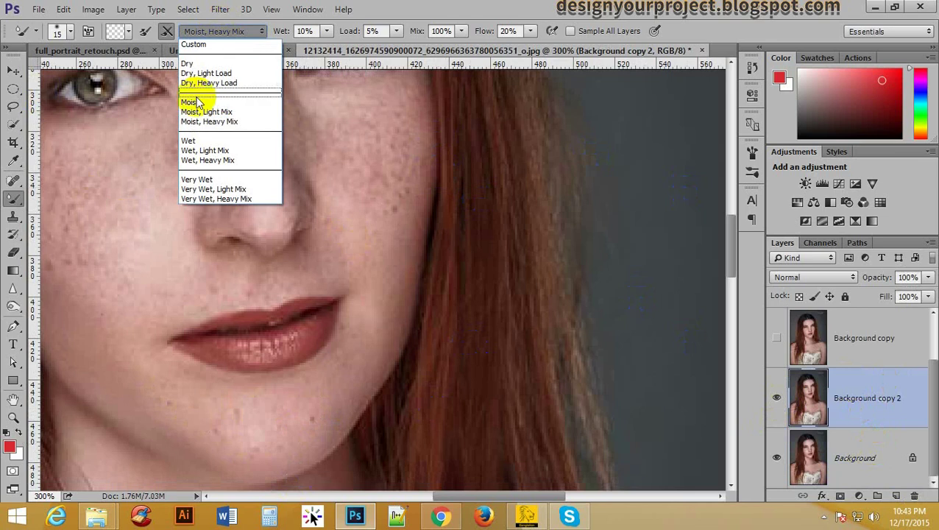
pyautogui.click(204, 138)
pyautogui.moveTo(357, 109); pyautogui.dragTo(383, 124)
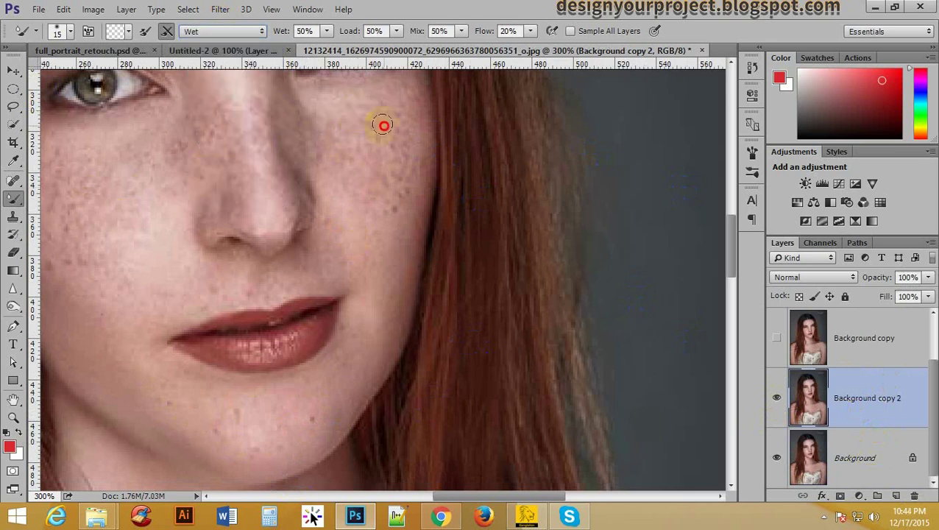
pyautogui.moveTo(369, 165); pyautogui.dragTo(419, 117)
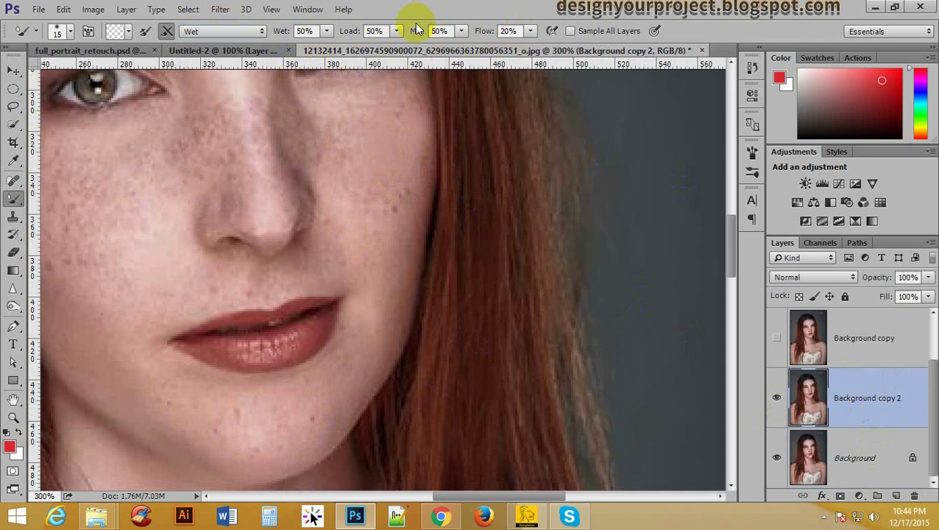
pyautogui.click(204, 32)
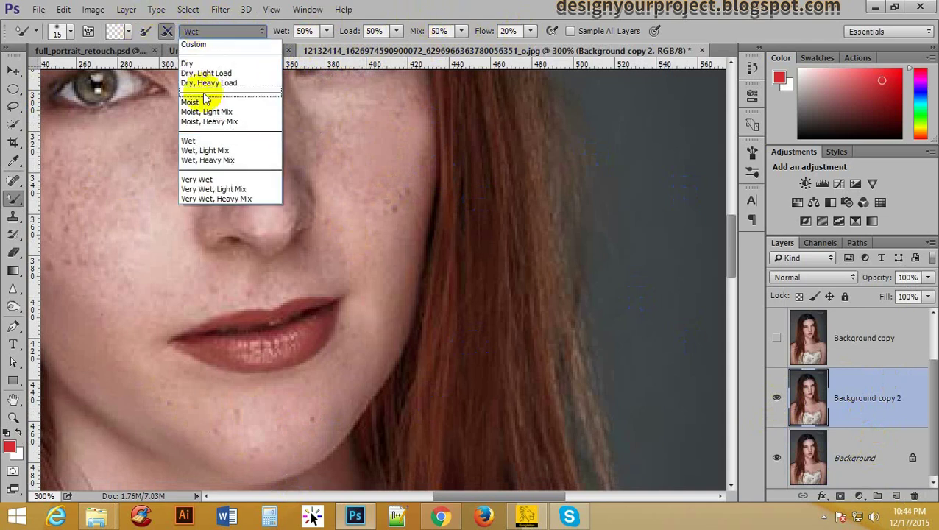
pyautogui.click(203, 158)
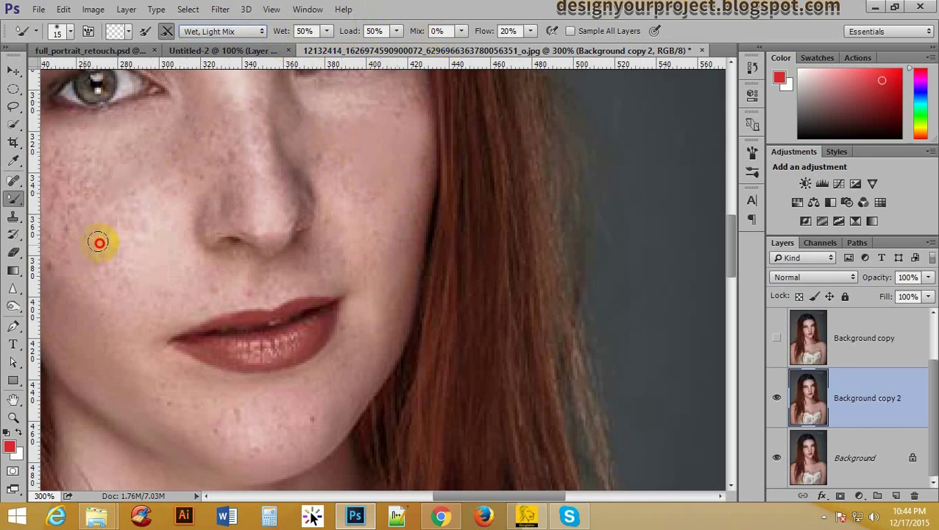
# Step: Set the blending combination to Wet, Heavy Mix and smooth the freckles on the nose and image-left cheek
pyautogui.click(235, 29)
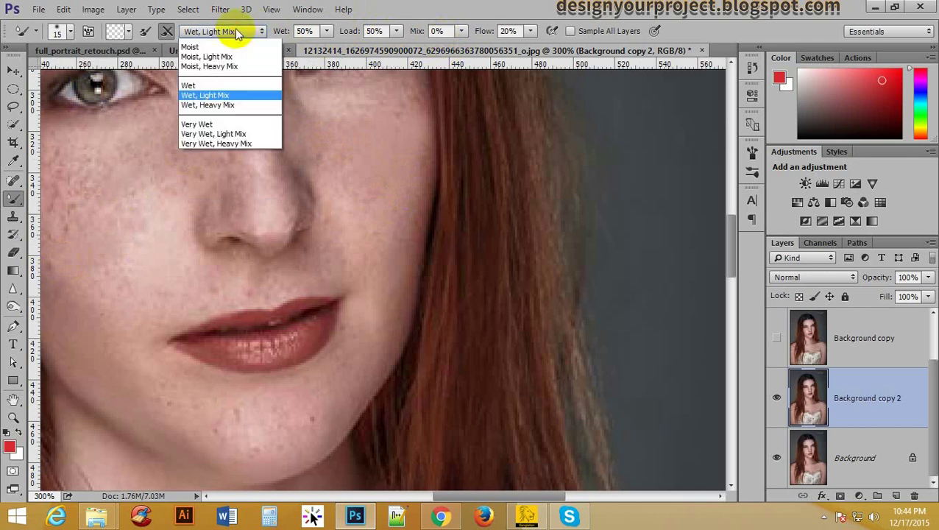
pyautogui.click(221, 161)
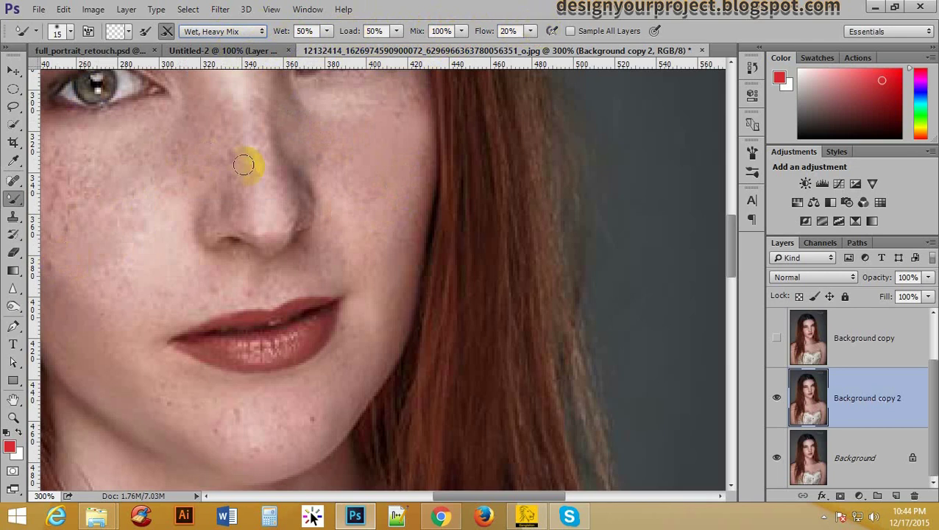
pyautogui.click(227, 223)
pyautogui.click(206, 117)
pyautogui.moveTo(60, 174)
pyautogui.mouseDown()
pyautogui.moveTo(52, 248)
pyautogui.moveTo(97, 181)
pyautogui.moveTo(148, 178)
pyautogui.moveTo(157, 217)
pyautogui.moveTo(126, 269)
pyautogui.moveTo(67, 282)
pyautogui.moveTo(67, 268)
pyautogui.moveTo(50, 282)
pyautogui.moveTo(81, 284)
pyautogui.moveTo(107, 311)
pyautogui.moveTo(149, 267)
pyautogui.moveTo(179, 291)
pyautogui.moveTo(201, 278)
pyautogui.moveTo(218, 283)
pyautogui.moveTo(140, 315)
pyautogui.mouseUp()
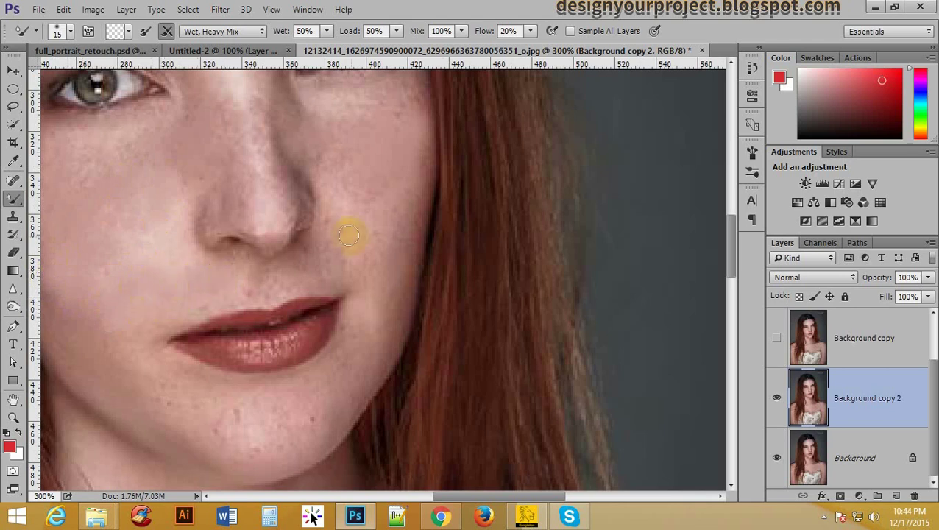
pyautogui.rightClick(441, 150)
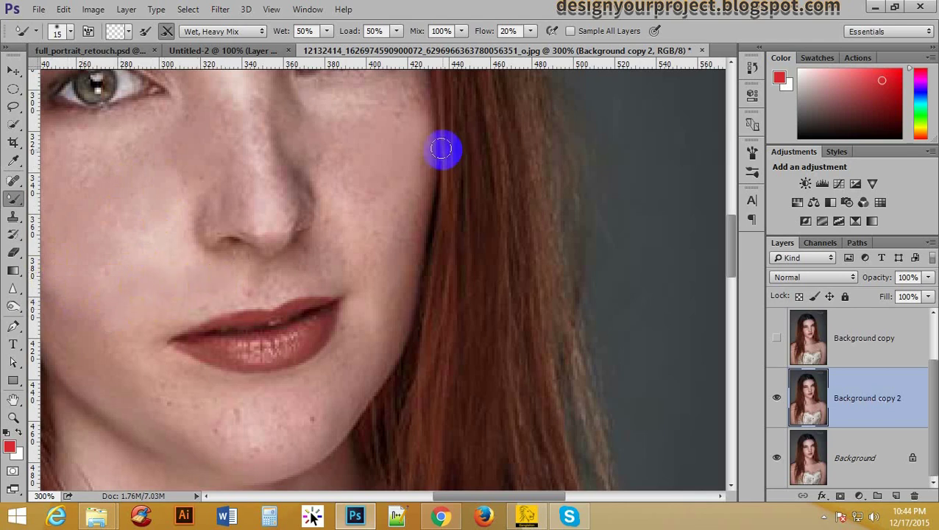
# Step: Set the blending combination to Very Wet and blend the freckles on the cheek and nose bridge
pyautogui.click(207, 33)
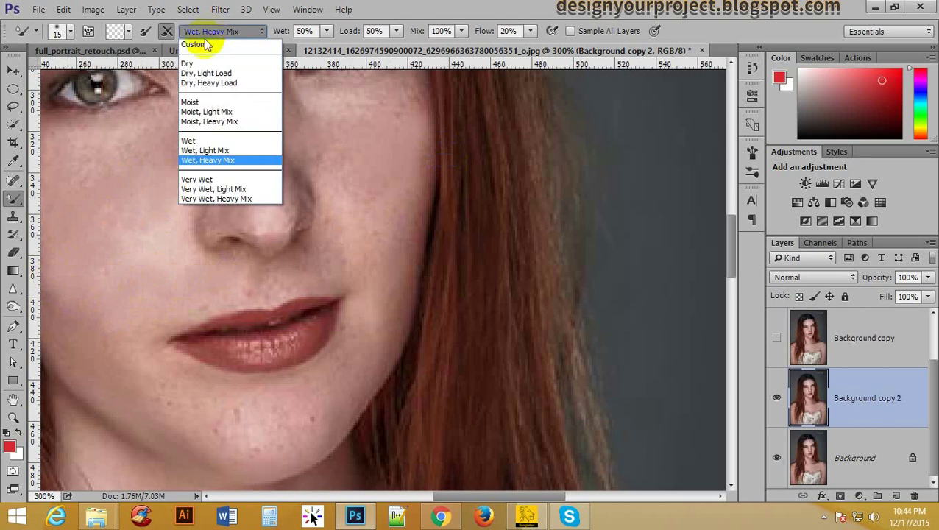
pyautogui.click(199, 180)
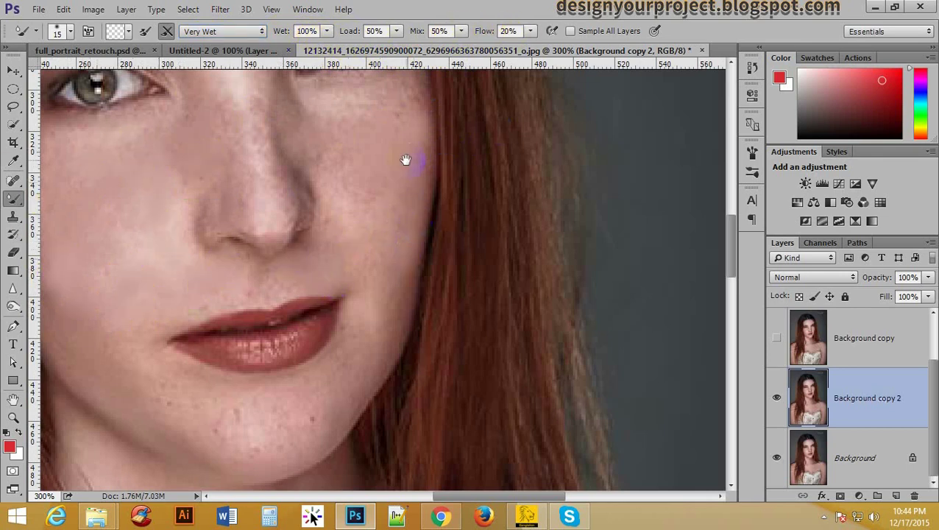
pyautogui.moveTo(408, 159); pyautogui.dragTo(394, 233)
pyautogui.moveTo(335, 215)
pyautogui.mouseDown()
pyautogui.moveTo(261, 192)
pyautogui.moveTo(233, 215)
pyautogui.moveTo(264, 210)
pyautogui.mouseUp()
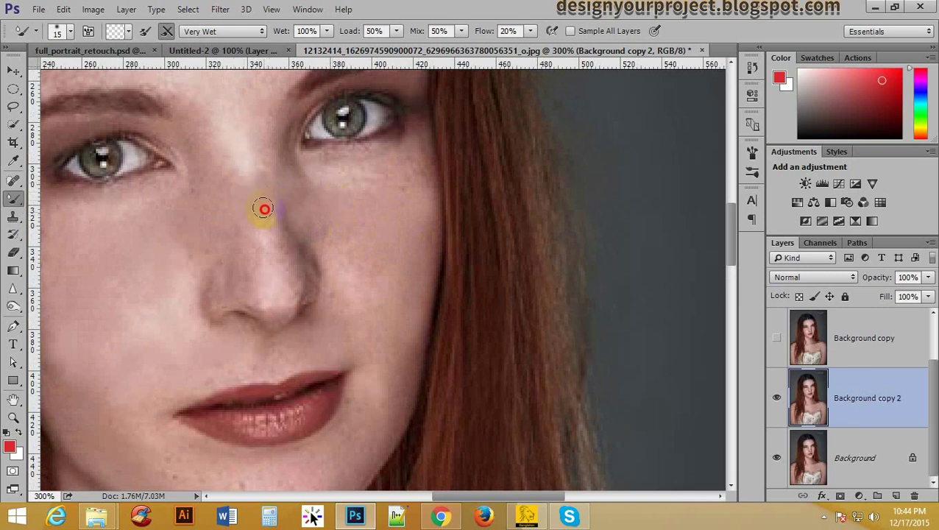
# Step: Switch the blending combination to Very Wet, Light Mix and smooth the skin down the bridge of the nose
pyautogui.click(239, 38)
pyautogui.click(219, 189)
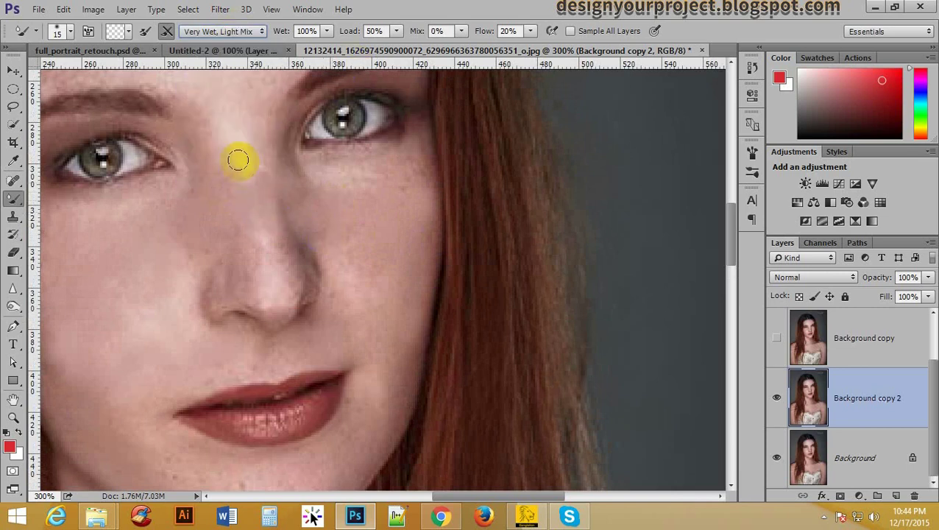
pyautogui.moveTo(238, 160)
pyautogui.mouseDown()
pyautogui.moveTo(256, 178)
pyautogui.moveTo(225, 122)
pyautogui.moveTo(216, 158)
pyautogui.moveTo(247, 265)
pyautogui.moveTo(186, 279)
pyautogui.moveTo(263, 262)
pyautogui.mouseUp()
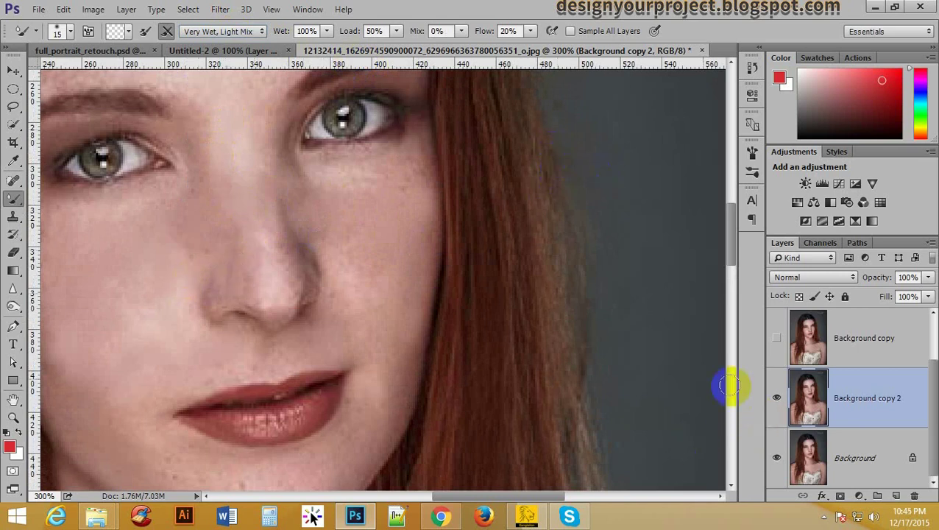
# Step: Focus on the freckled forehead and set a Custom blending combination with Wet 10%, Load 12% and Mix 5%
pyautogui.keyDown('alt'); pyautogui.click(255, 180); pyautogui.keyUp('alt')
pyautogui.keyDown('alt'); pyautogui.click(251, 169); pyautogui.keyUp('alt')
pyautogui.keyDown('alt'); pyautogui.click(252, 162); pyautogui.keyUp('alt')
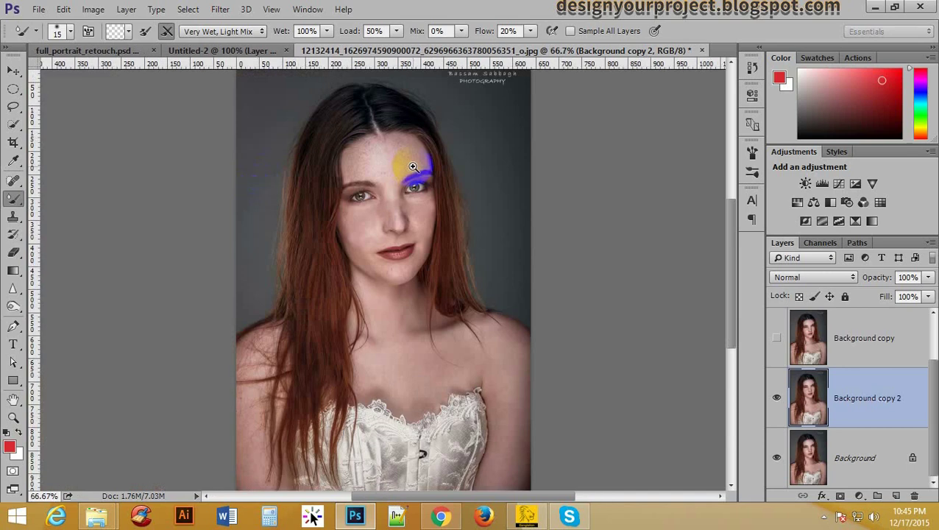
pyautogui.click(383, 156)
pyautogui.click(384, 156)
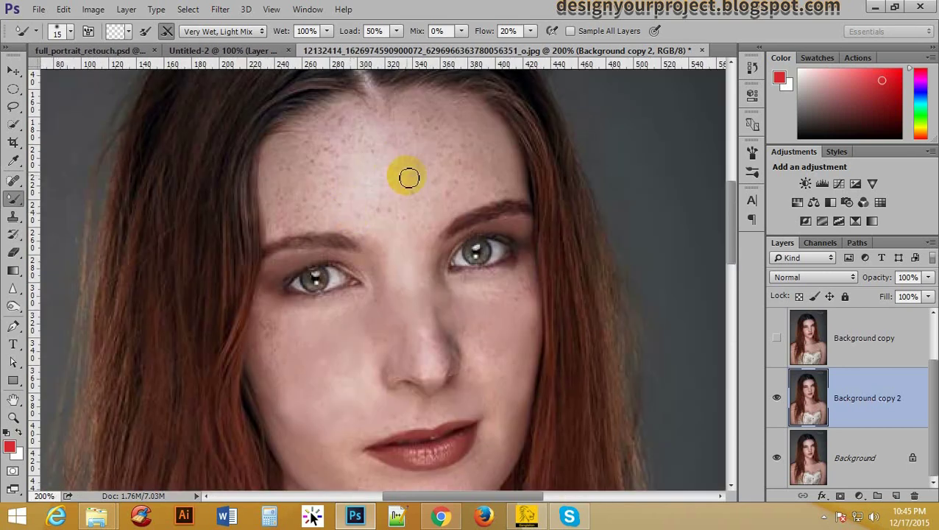
pyautogui.click(405, 154)
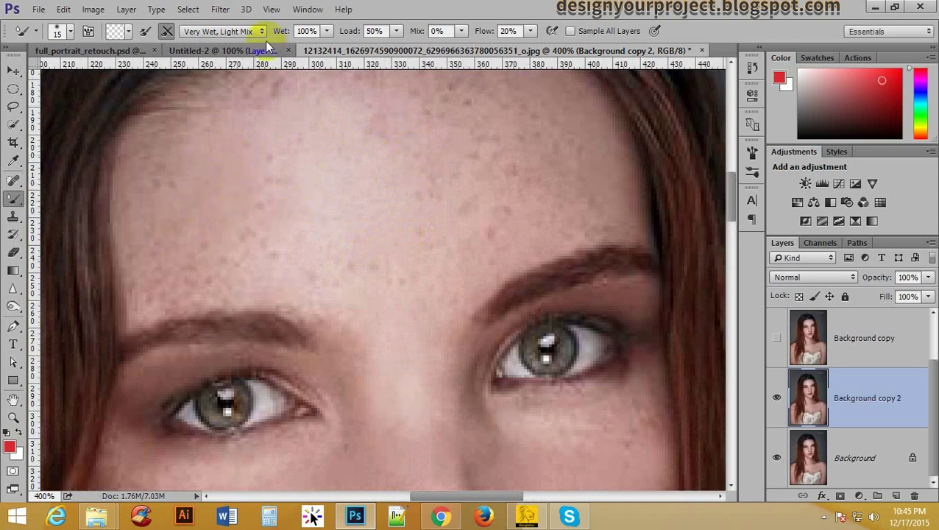
pyautogui.click(213, 32)
pyautogui.click(210, 41)
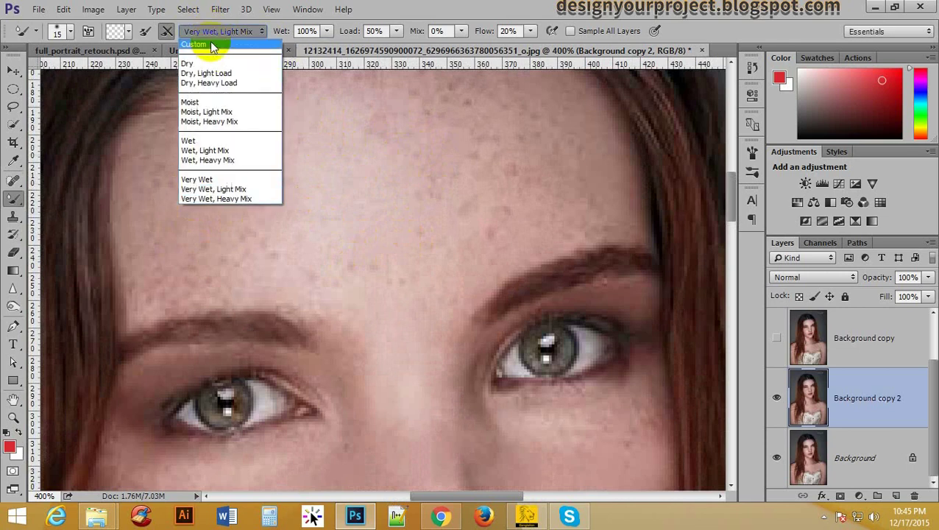
pyautogui.click(307, 31)
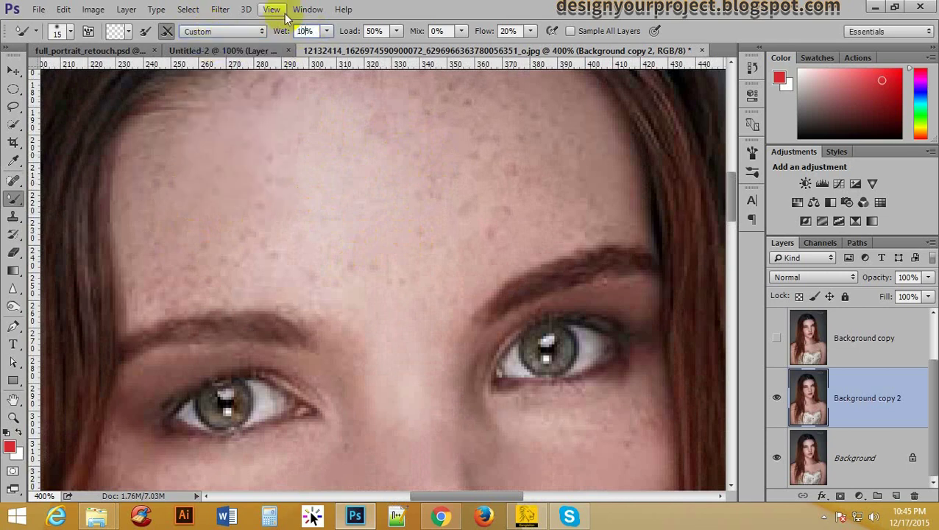
pyautogui.moveTo(376, 31); pyautogui.dragTo(327, 31)
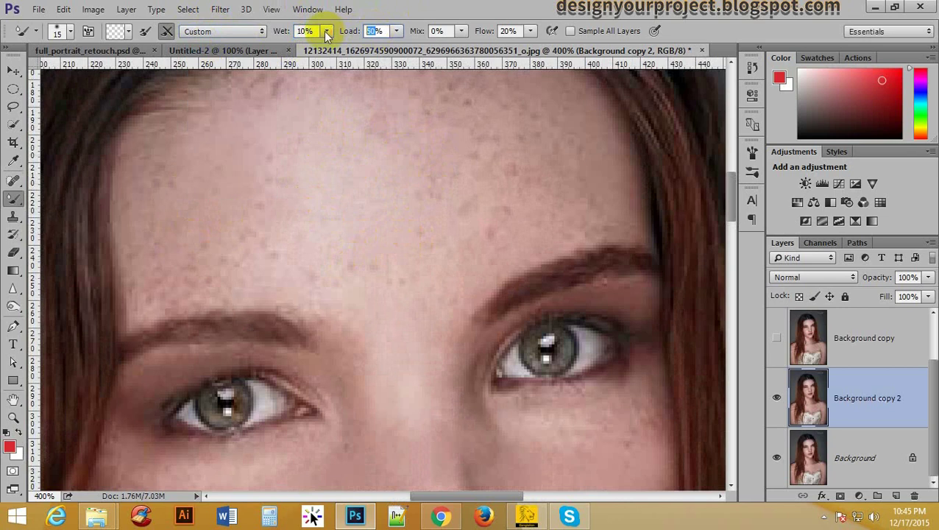
pyautogui.write('12')
pyautogui.click(436, 31)
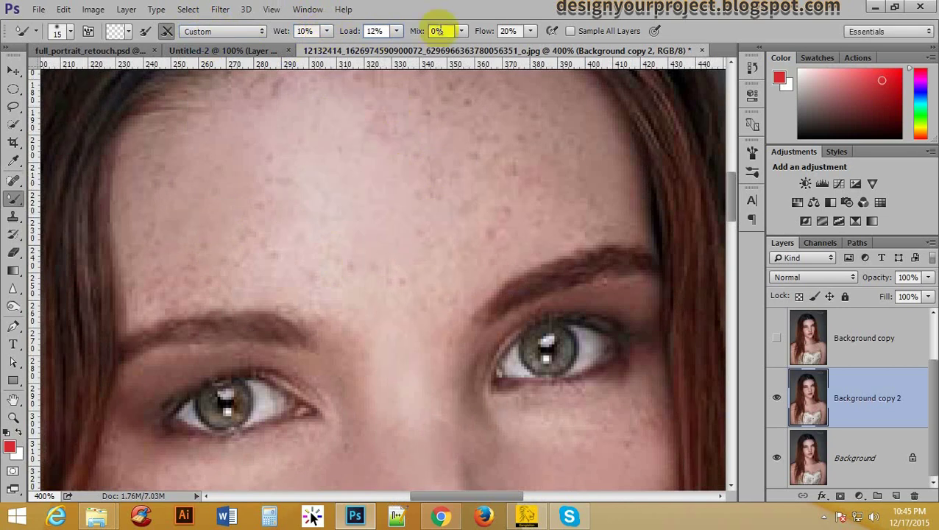
pyautogui.press('Return')
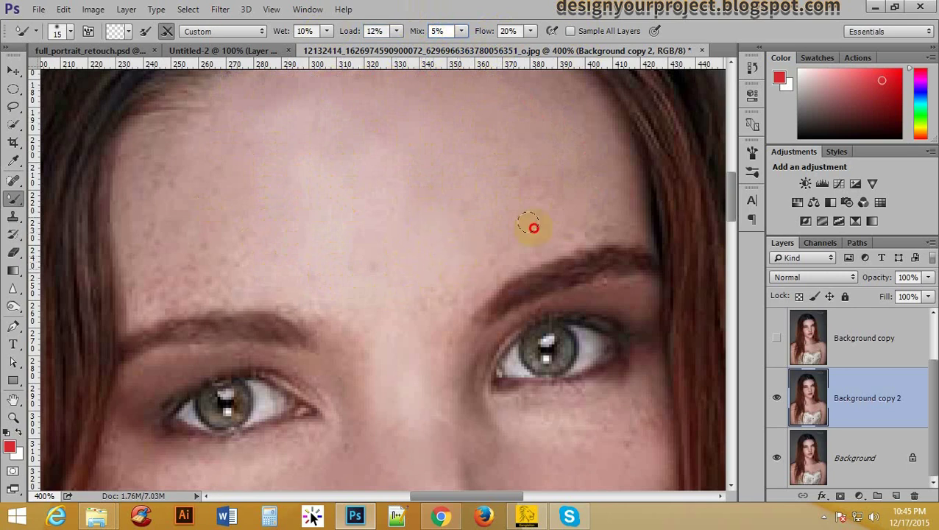
# Step: Smooth the freckles across the centre and image-right side of the forehead with the custom Mixer Brush settings
pyautogui.moveTo(518, 162); pyautogui.dragTo(507, 154)
pyautogui.moveTo(350, 169); pyautogui.dragTo(486, 155)
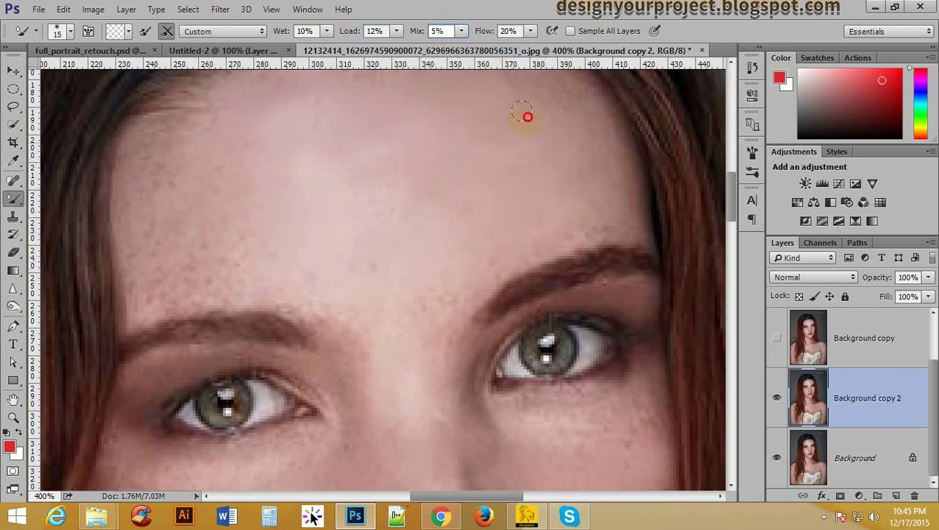
pyautogui.moveTo(523, 112)
pyautogui.mouseDown()
pyautogui.moveTo(583, 113)
pyautogui.moveTo(635, 195)
pyautogui.mouseUp()
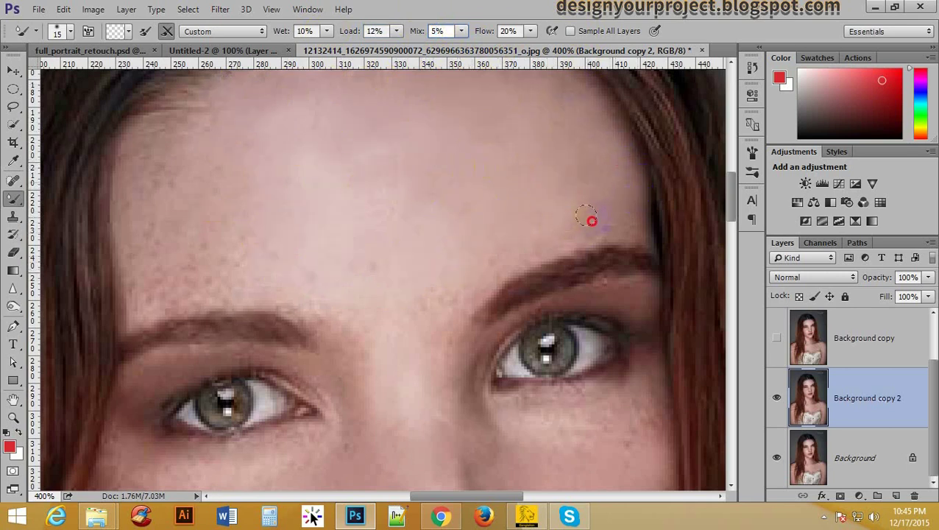
pyautogui.keyDown('alt'); pyautogui.click(377, 170); pyautogui.keyUp('alt')
pyautogui.keyDown('alt'); pyautogui.click(377, 169); pyautogui.keyUp('alt')
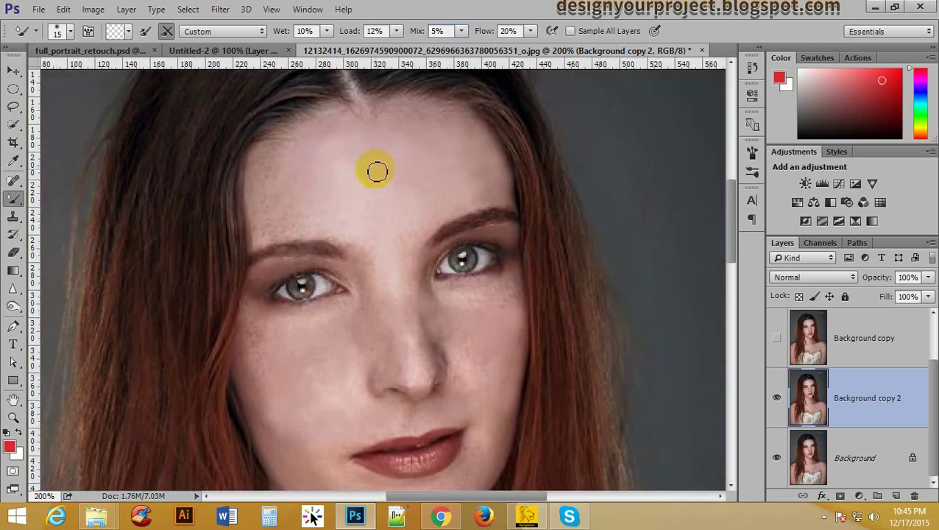
# Step: Blend the freckled skin on the image-left side of the forehead and along the hairline
pyautogui.keyDown('ctrl'); pyautogui.click(261, 204); pyautogui.keyUp('ctrl')
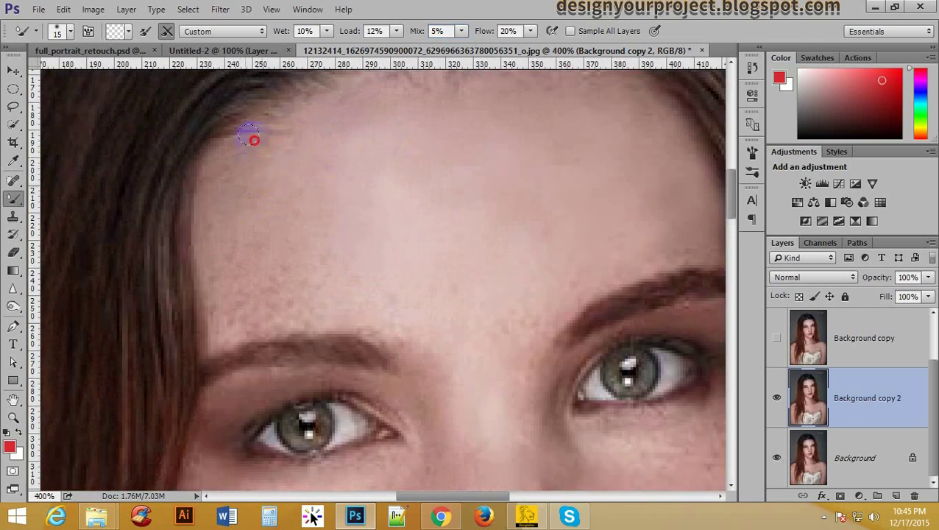
pyautogui.moveTo(221, 311)
pyautogui.mouseDown()
pyautogui.moveTo(246, 286)
pyautogui.moveTo(299, 296)
pyautogui.moveTo(308, 279)
pyautogui.moveTo(299, 178)
pyautogui.mouseUp()
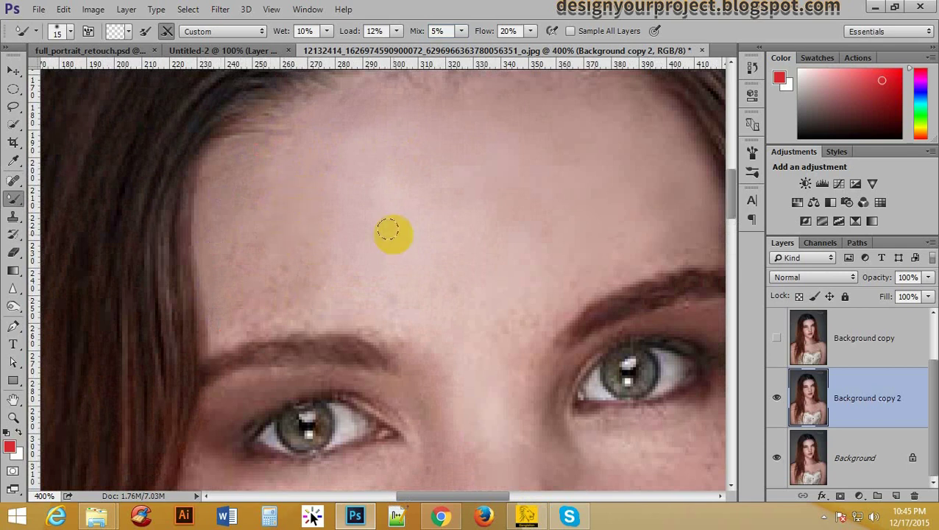
pyautogui.moveTo(374, 129); pyautogui.dragTo(458, 87)
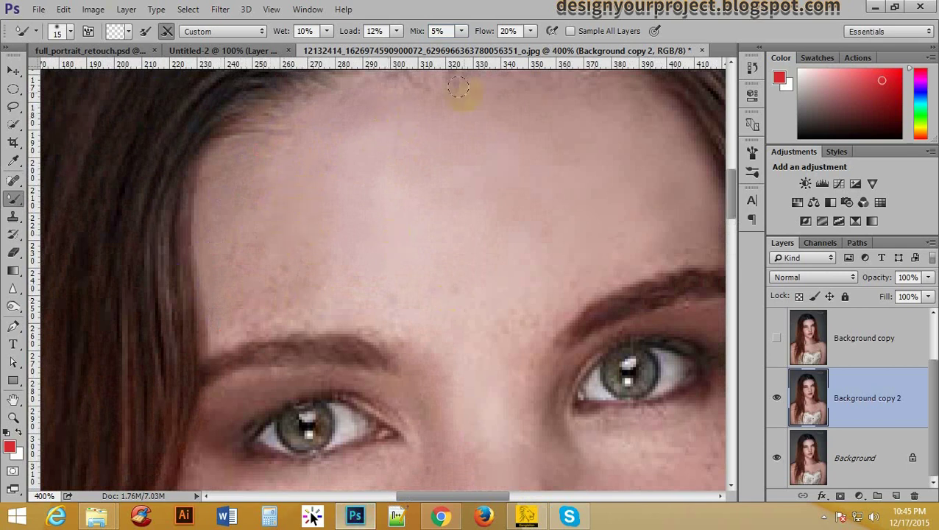
pyautogui.moveTo(305, 76)
pyautogui.mouseDown()
pyautogui.moveTo(245, 81)
pyautogui.moveTo(240, 117)
pyautogui.mouseUp()
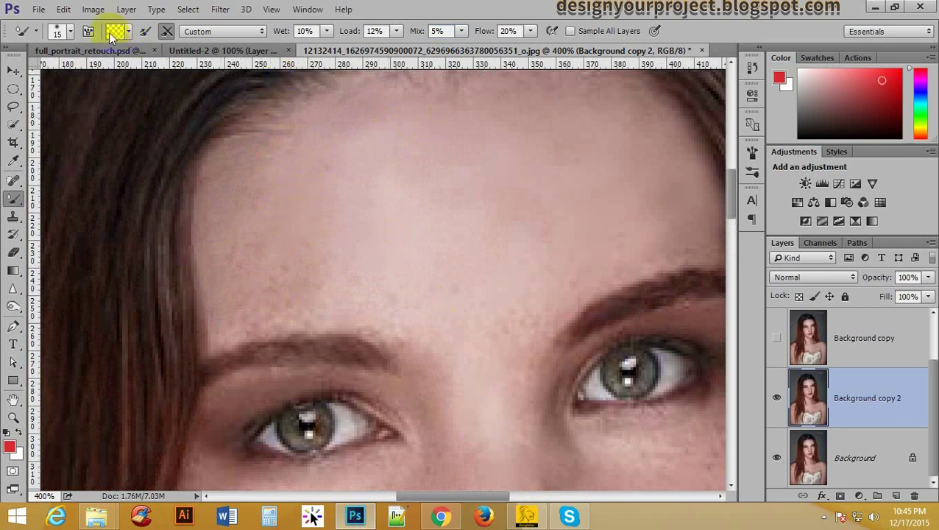
# Step: Load the brush with red and paint a freehand zigzag test stroke on Layer 5 of the Untitled-2 document
pyautogui.click(472, 174)
pyautogui.moveTo(394, 139); pyautogui.dragTo(399, 150)
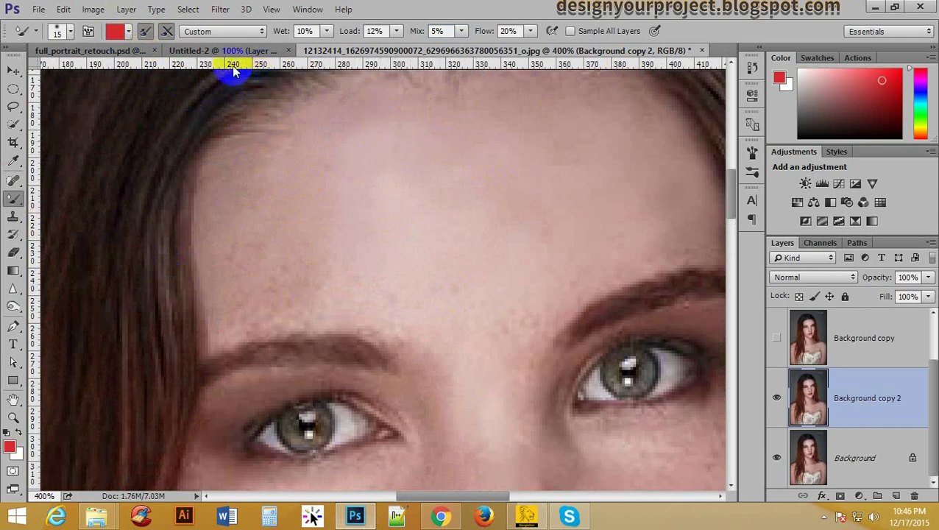
pyautogui.click(258, 52)
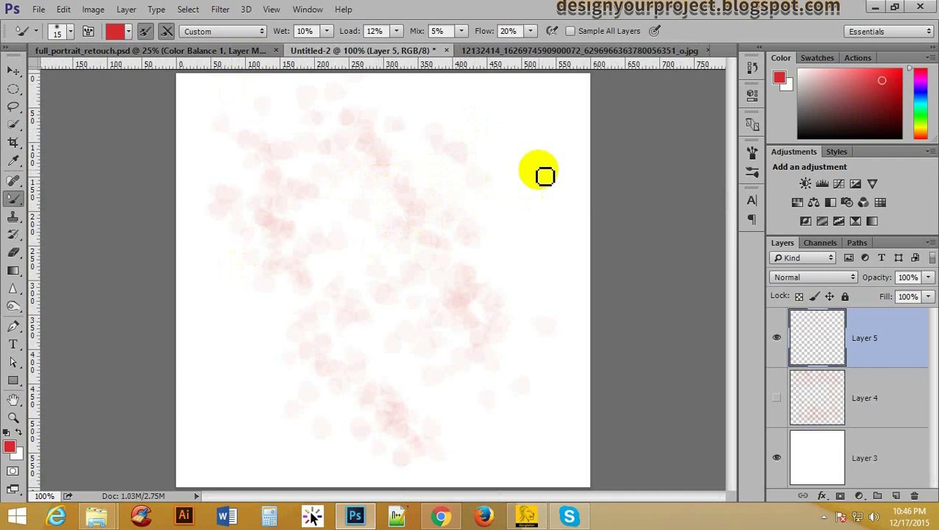
pyautogui.moveTo(526, 116)
pyautogui.mouseDown()
pyautogui.moveTo(539, 199)
pyautogui.moveTo(544, 172)
pyautogui.moveTo(566, 182)
pyautogui.mouseUp()
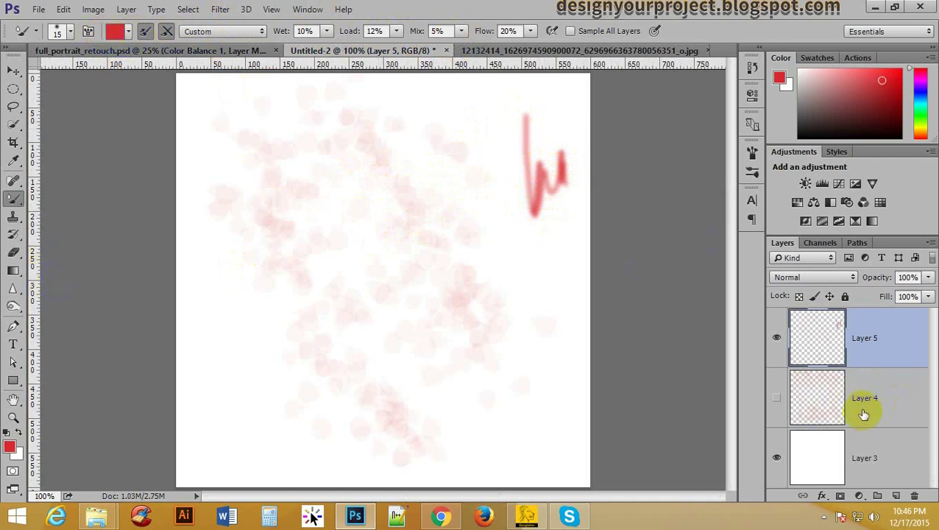
# Step: Delete Layer 4 and Layer 5 and fill Layer 3 with a horizontal red-to-white linear gradient
pyautogui.keyDown('shift'); pyautogui.click(864, 410); pyautogui.keyUp('shift')
pyautogui.press('Delete')
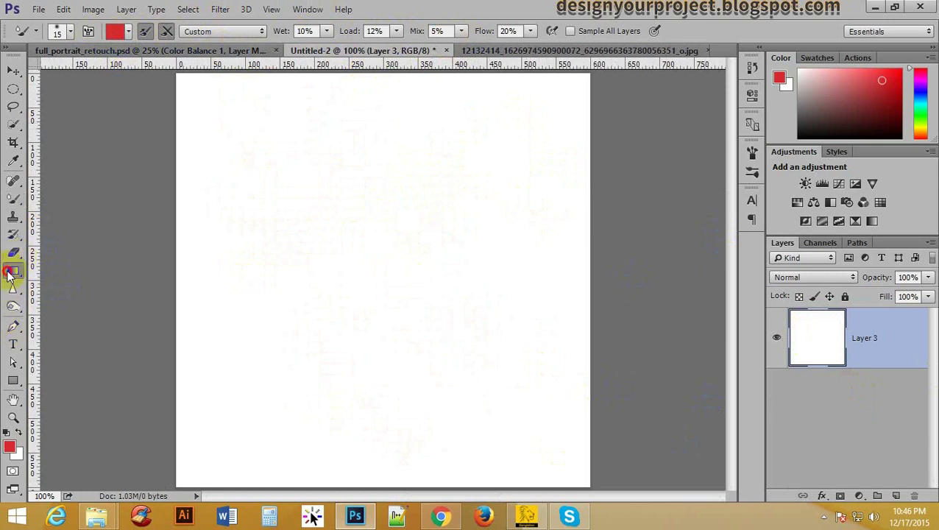
pyautogui.moveTo(13, 270); pyautogui.dragTo(74, 272)
pyautogui.moveTo(178, 257); pyautogui.dragTo(695, 258)
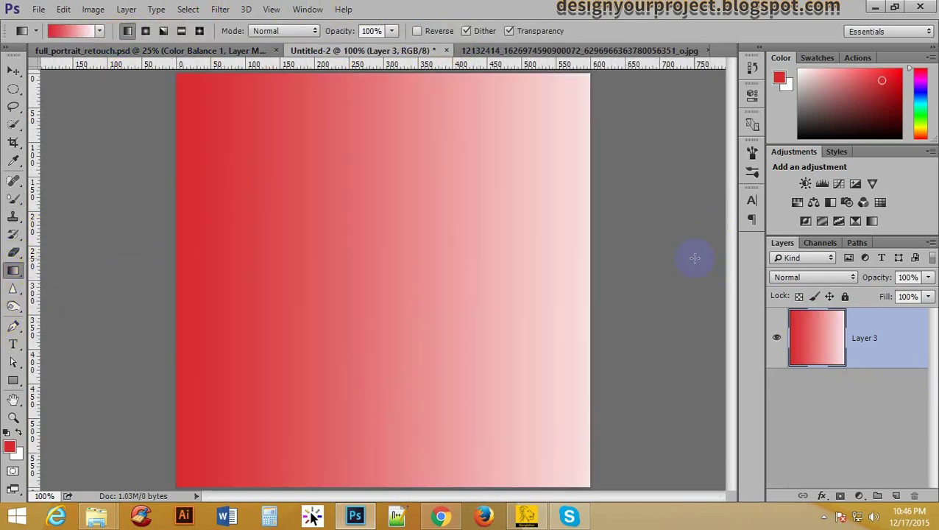
# Step: Return to the Mixer Brush Tool and set its load colour to PANTONE 1775 C from the PANTONE+ Solid Coated book
pyautogui.click(14, 201)
pyautogui.click(28, 236)
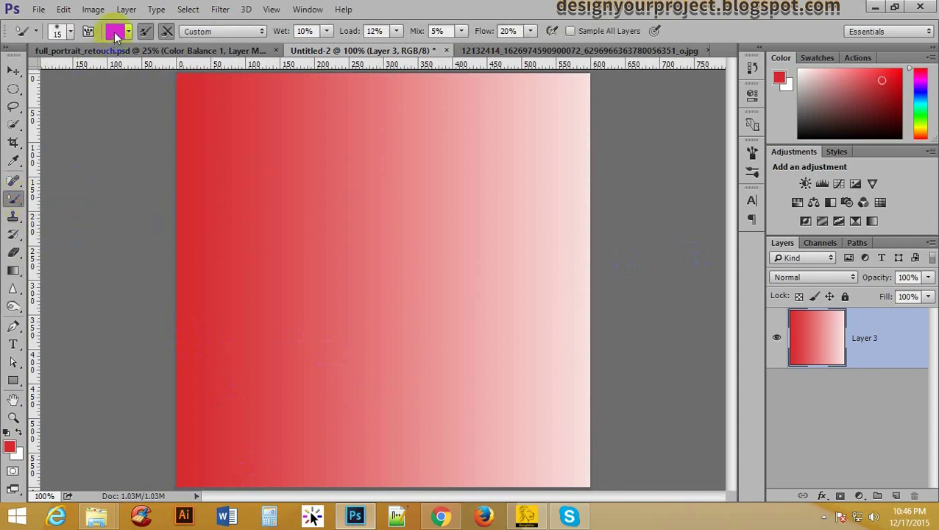
pyautogui.click(116, 34)
pyautogui.click(417, 110)
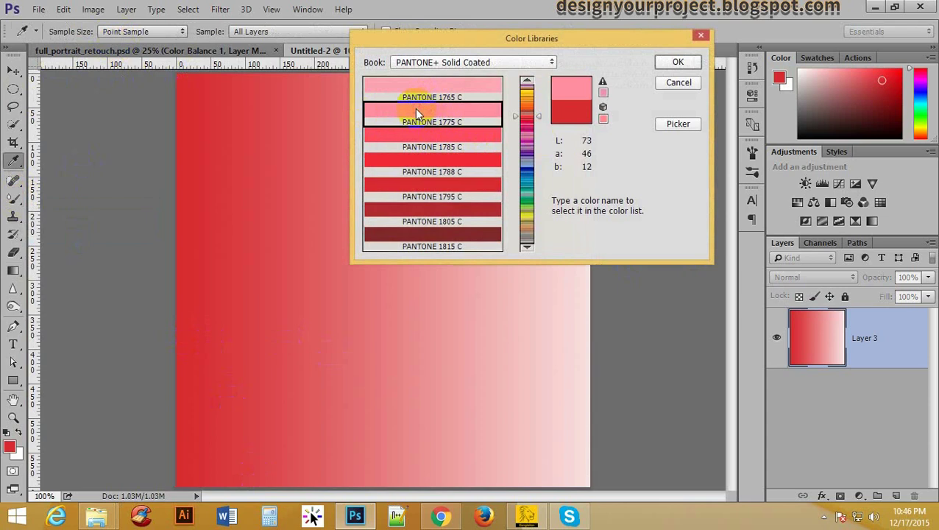
pyautogui.click(676, 61)
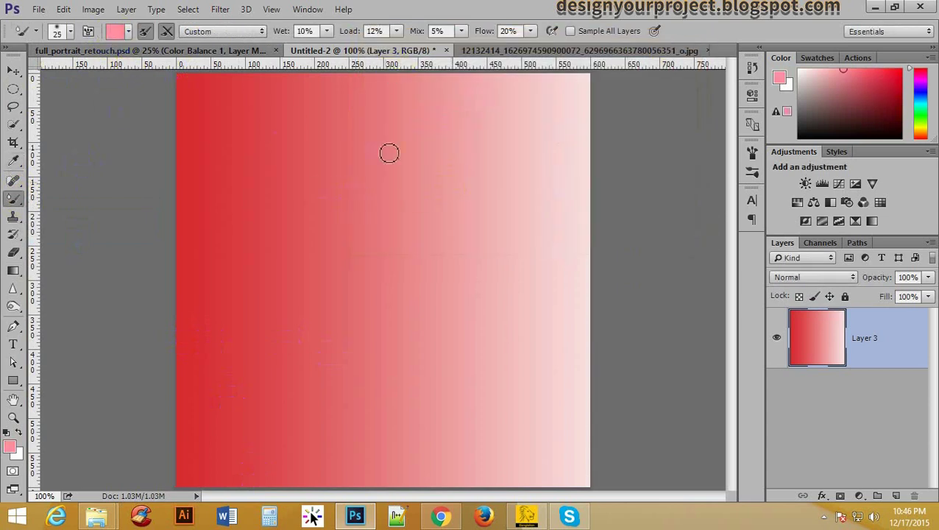
# Step: Enlarge the soft brush to 400 px and blend the pink across the whole gradient on Layer 3
pyautogui.click(61, 31)
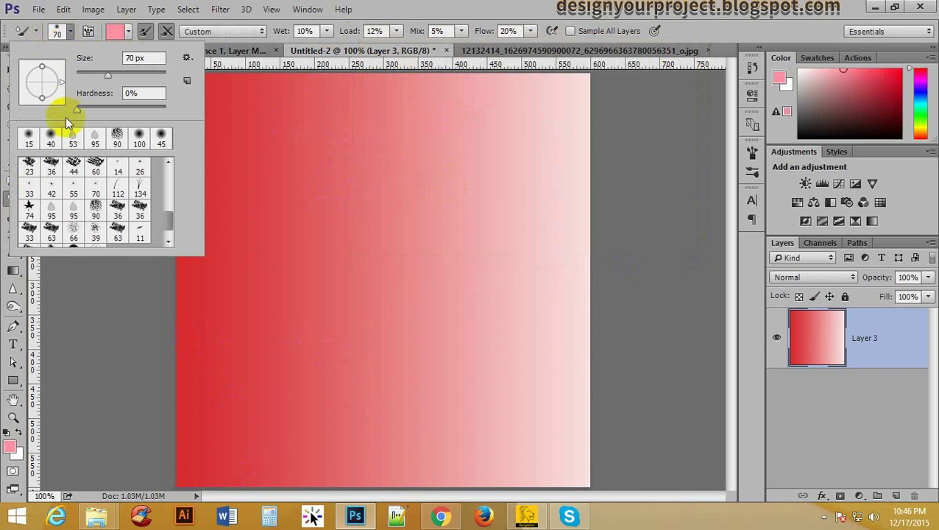
pyautogui.click(515, 16)
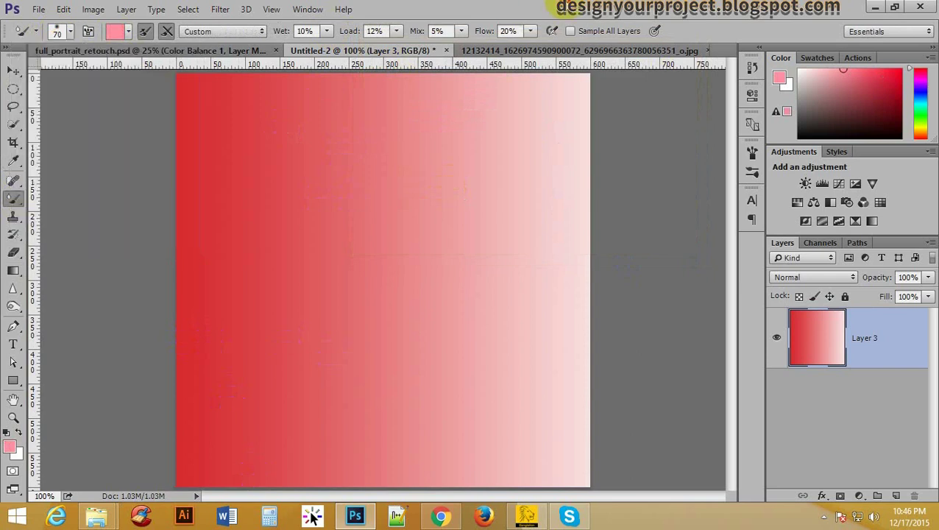
pyautogui.moveTo(491, 205)
pyautogui.mouseDown()
pyautogui.moveTo(486, 162)
pyautogui.moveTo(495, 212)
pyautogui.moveTo(554, 152)
pyautogui.moveTo(568, 170)
pyautogui.moveTo(559, 138)
pyautogui.moveTo(451, 105)
pyautogui.moveTo(506, 108)
pyautogui.moveTo(356, 81)
pyautogui.moveTo(272, 95)
pyautogui.moveTo(156, 75)
pyautogui.moveTo(239, 87)
pyautogui.moveTo(399, 143)
pyautogui.moveTo(367, 159)
pyautogui.moveTo(223, 123)
pyautogui.moveTo(267, 127)
pyautogui.moveTo(225, 157)
pyautogui.mouseUp()
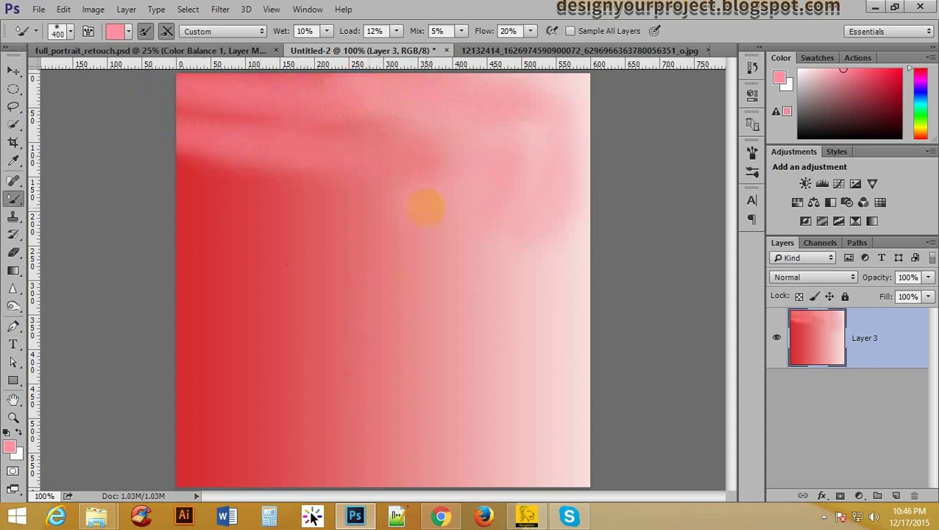
pyautogui.moveTo(426, 208)
pyautogui.mouseDown()
pyautogui.moveTo(158, 161)
pyautogui.moveTo(348, 199)
pyautogui.moveTo(115, 379)
pyautogui.moveTo(294, 359)
pyautogui.moveTo(443, 144)
pyautogui.moveTo(119, 122)
pyautogui.mouseUp()
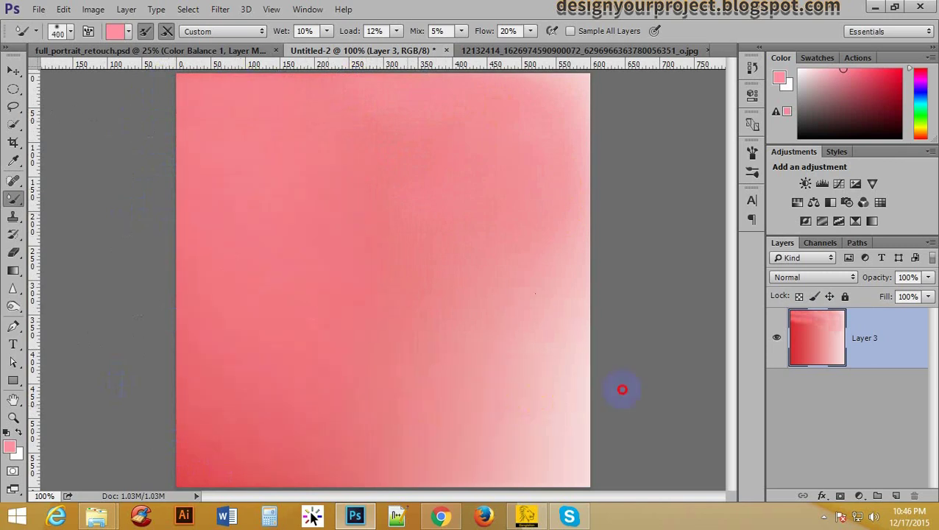
pyautogui.moveTo(622, 389)
pyautogui.mouseDown()
pyautogui.moveTo(468, 349)
pyautogui.moveTo(431, 446)
pyautogui.moveTo(237, 329)
pyautogui.mouseUp()
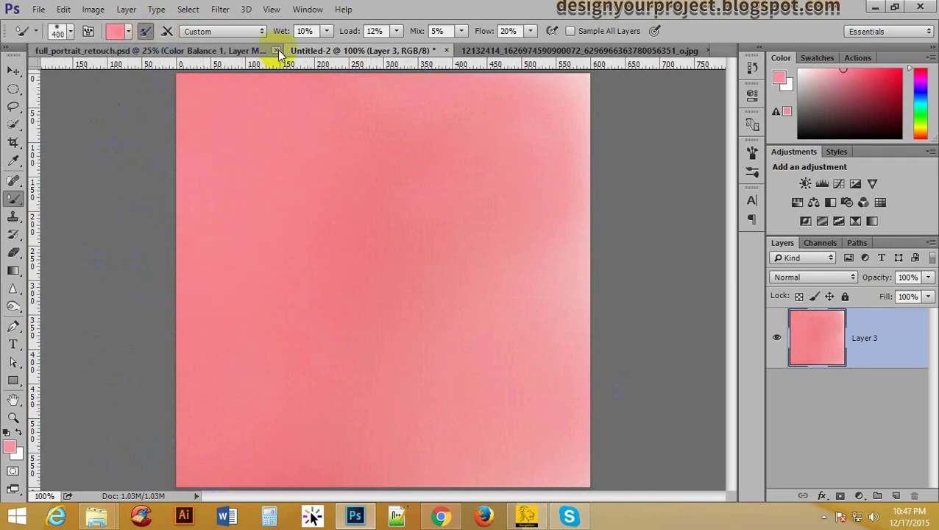
# Step: Try the Dry, Light Load and Wet, Light Mix blending combinations, brushing over the pink canvas to even out its tones
pyautogui.click(219, 31)
pyautogui.click(209, 72)
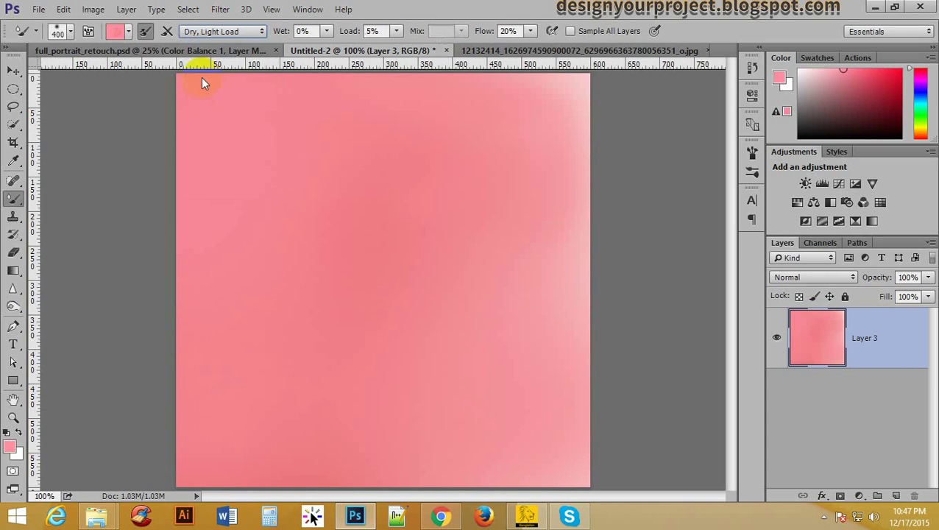
pyautogui.click(236, 33)
pyautogui.click(205, 151)
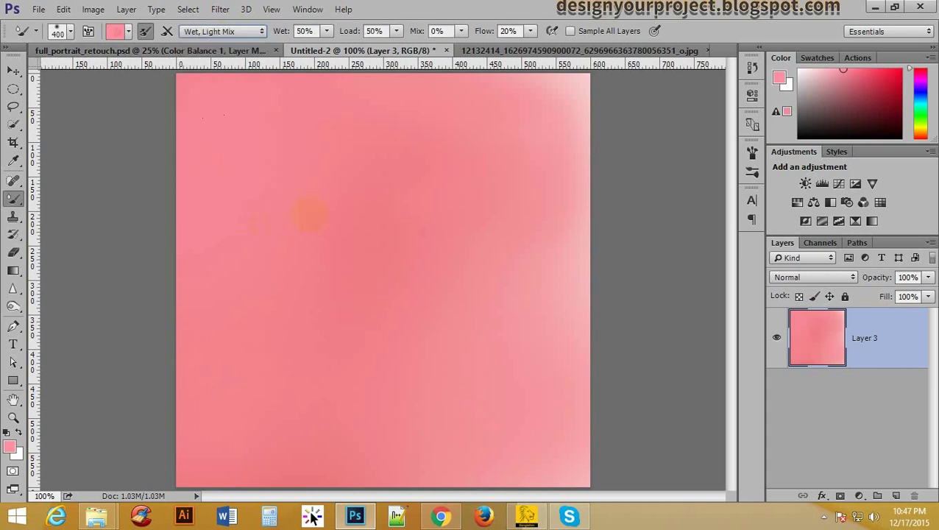
pyautogui.moveTo(314, 154)
pyautogui.mouseDown()
pyautogui.moveTo(509, 183)
pyautogui.moveTo(563, 142)
pyautogui.moveTo(559, 126)
pyautogui.moveTo(417, 203)
pyautogui.mouseUp()
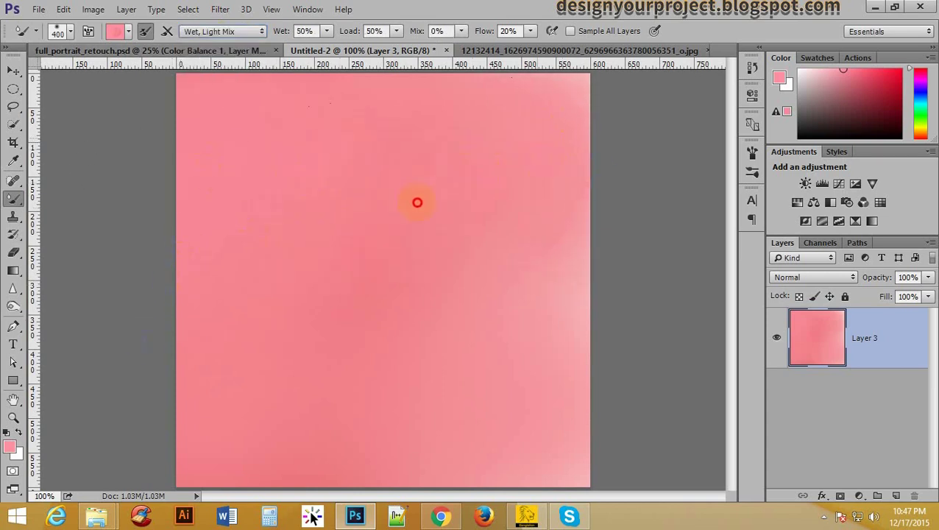
pyautogui.click(245, 32)
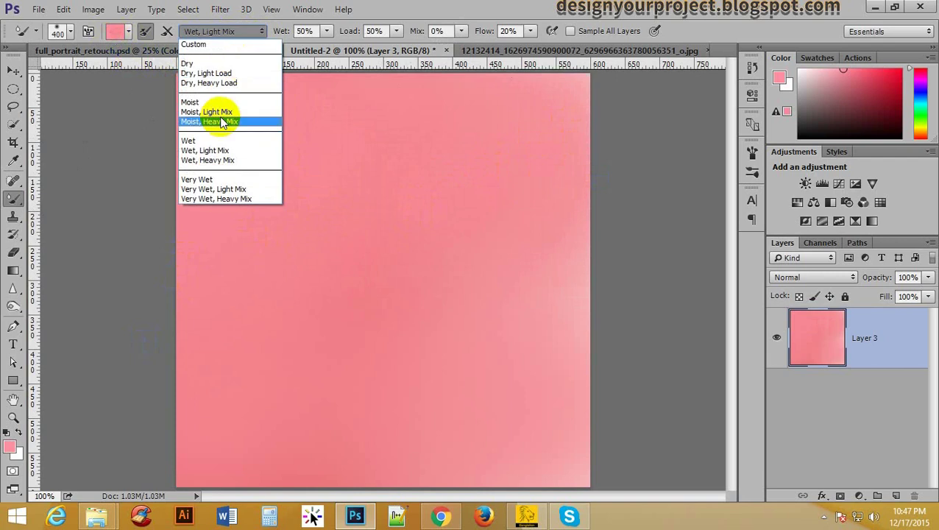
pyautogui.click(225, 151)
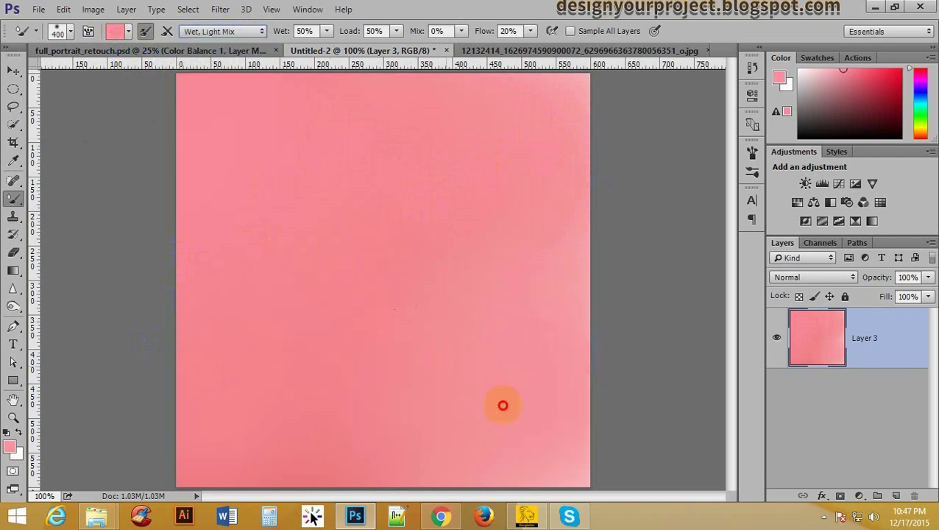